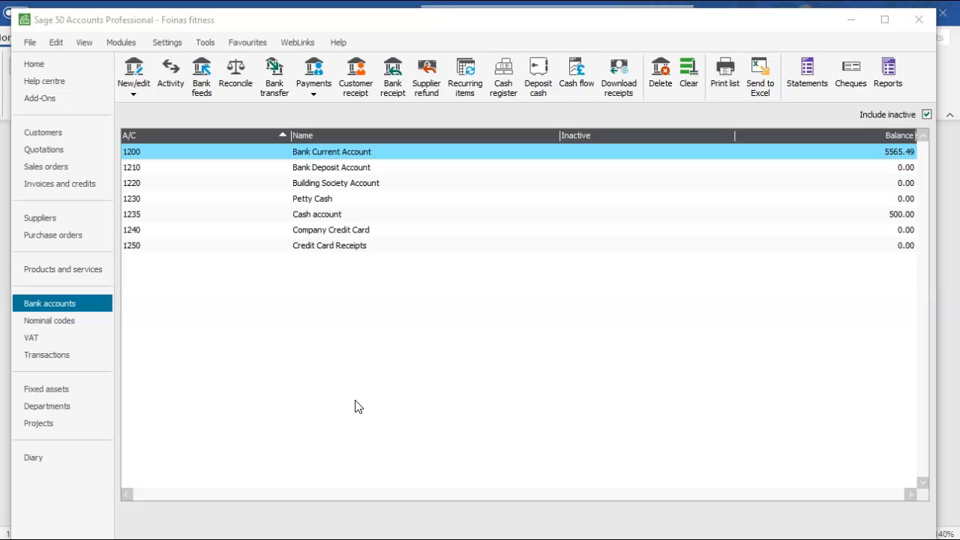
- Switch to the Word practice assessment and review the Task 4 instructions and cash payments
click(433, 538)
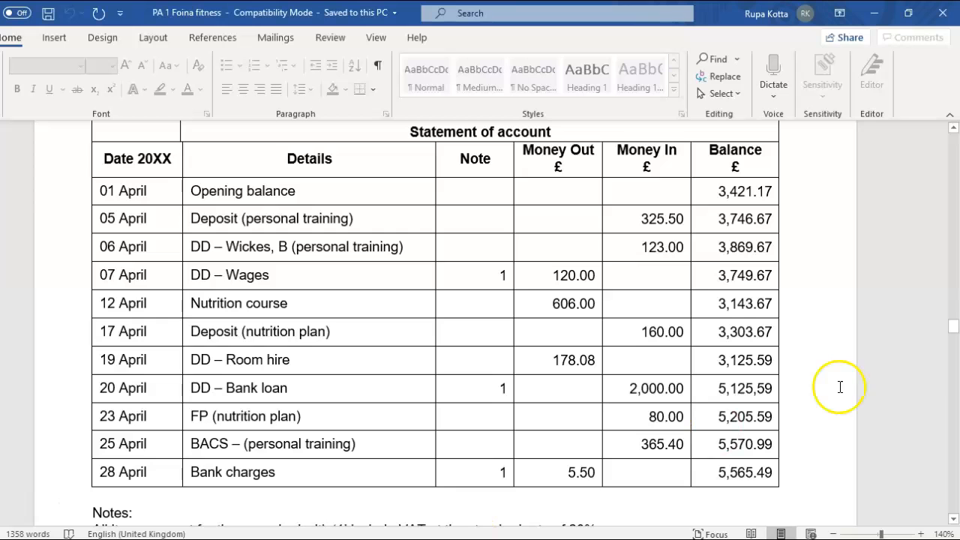
drag(952, 335, 951, 363)
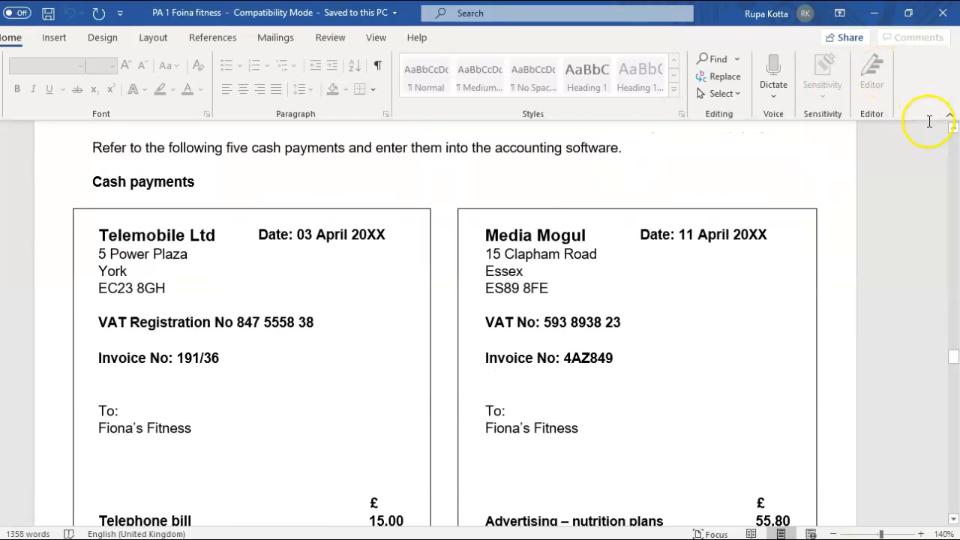
click(953, 126)
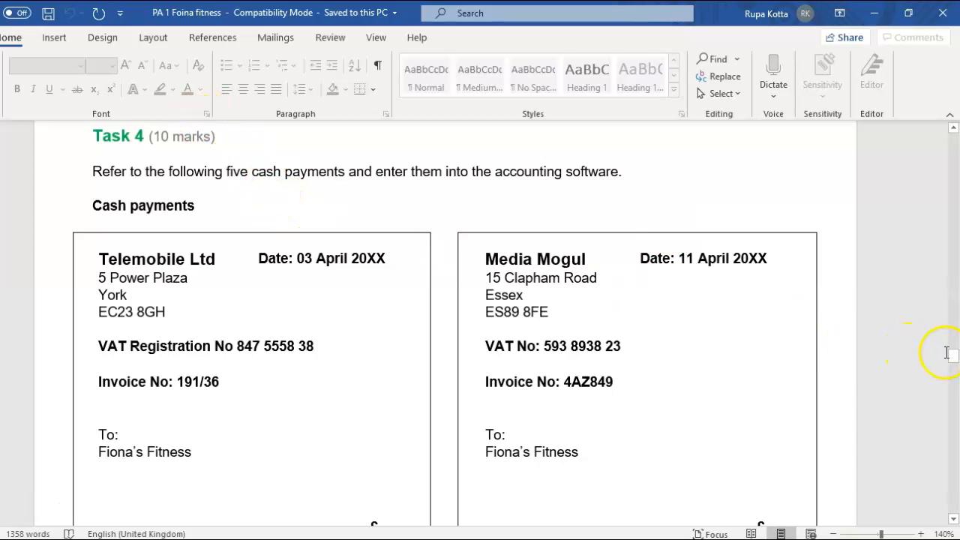
mouse_move(954, 360)
mouse_down()
mouse_move(953, 398)
mouse_move(952, 346)
mouse_up()
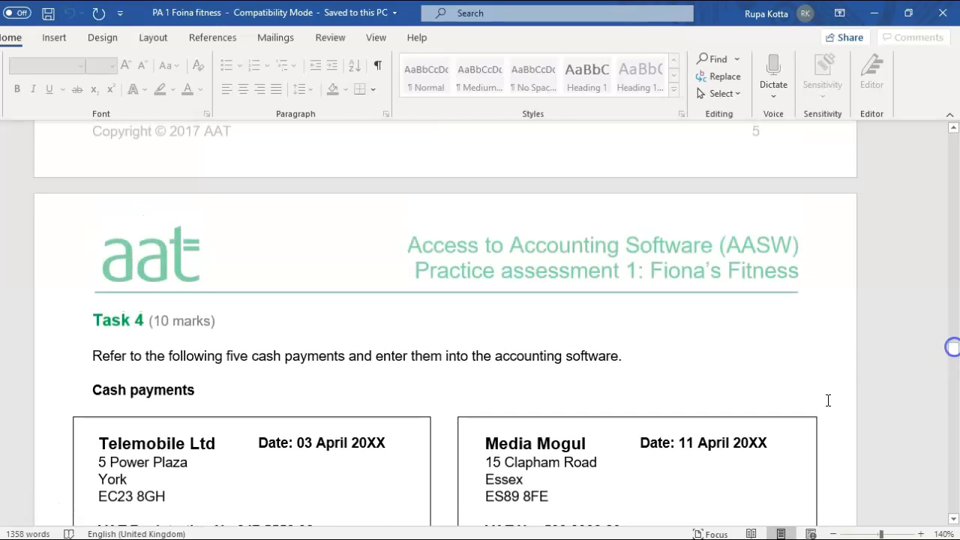
- Switch back to Sage 50 and select the Cash account (1235) in the bank accounts list
click(517, 539)
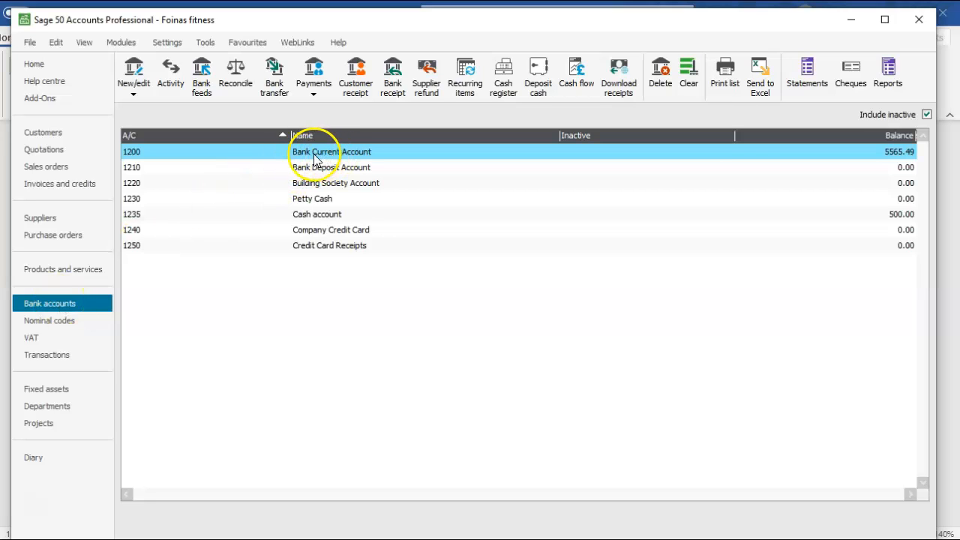
click(307, 216)
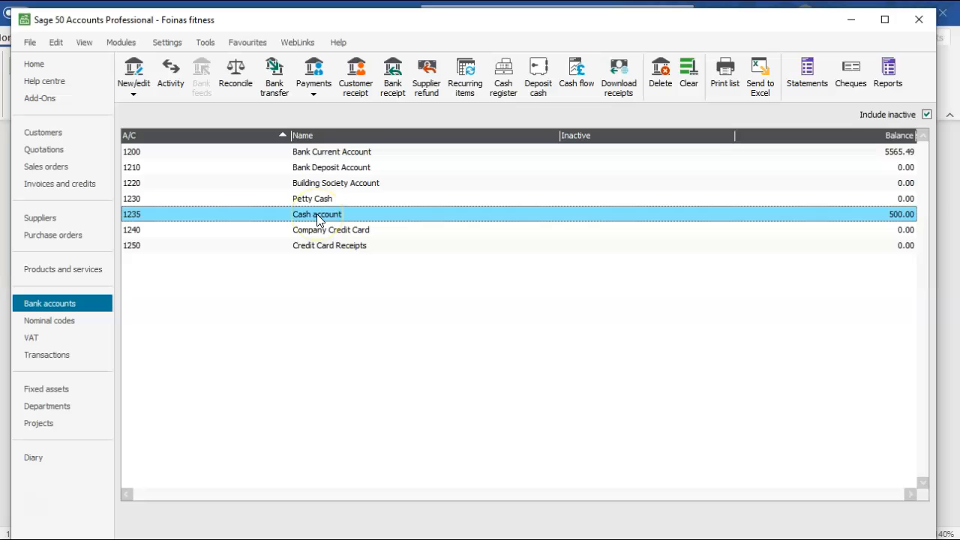
click(311, 93)
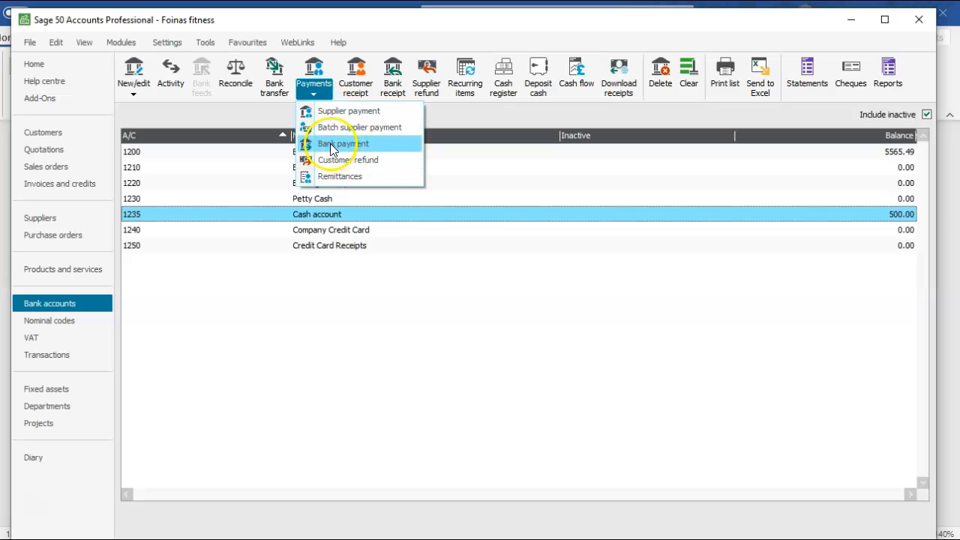
click(287, 323)
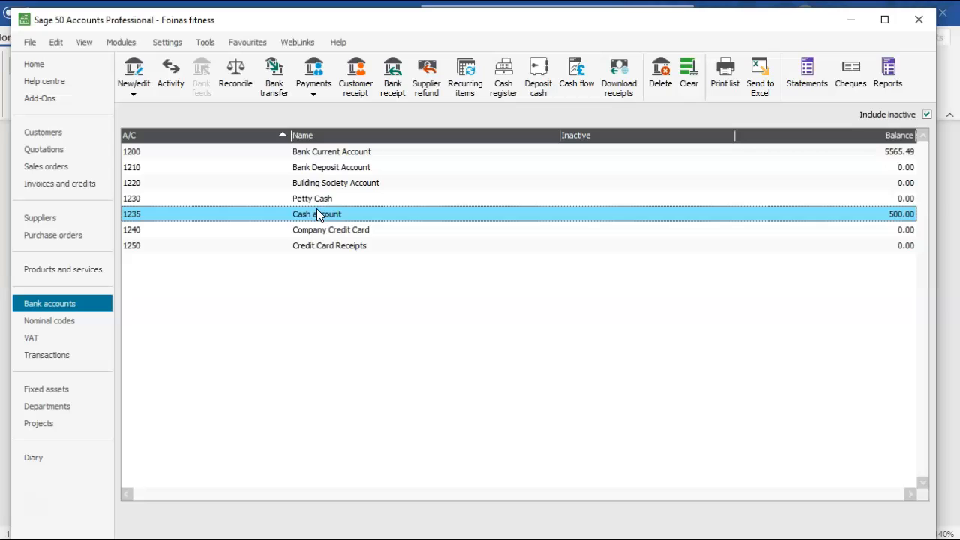
click(338, 152)
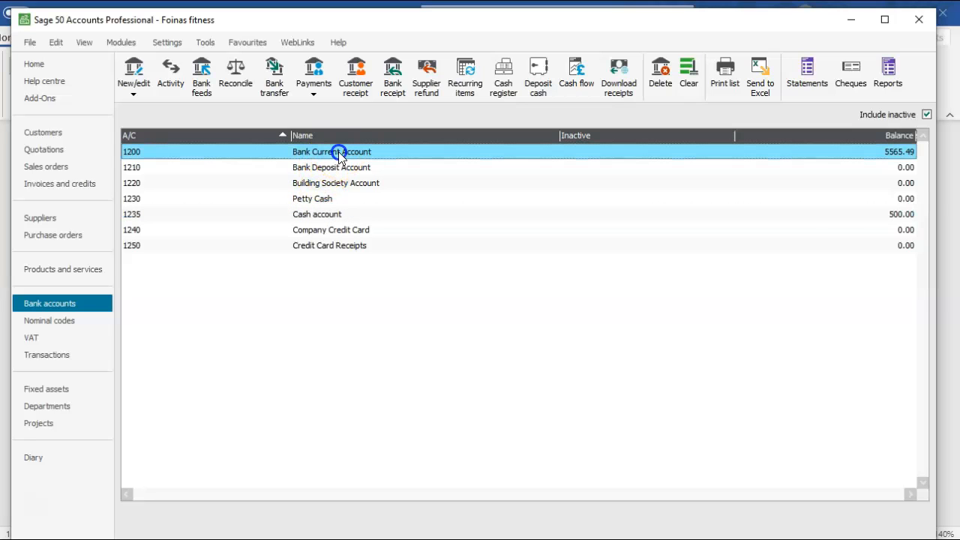
click(312, 217)
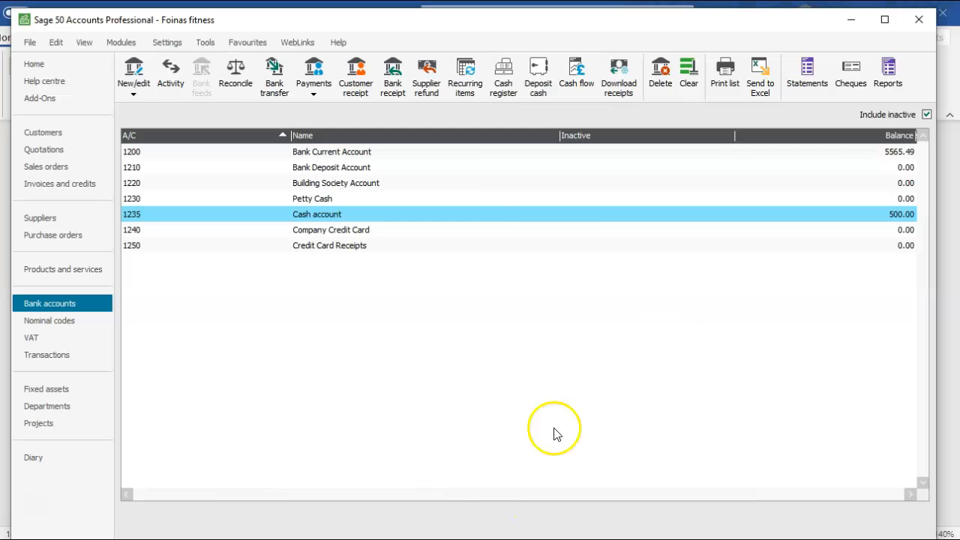
- Check the Telemobile Ltd invoice in Word, and start a bank payment from the Cash account (1235) in Sage 50
key(alt+Tab)
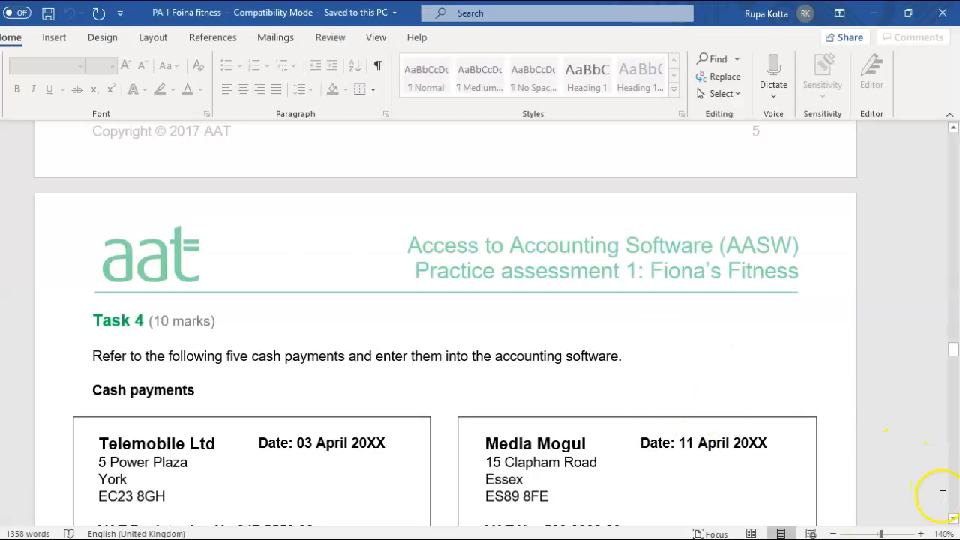
drag(952, 521, 952, 521)
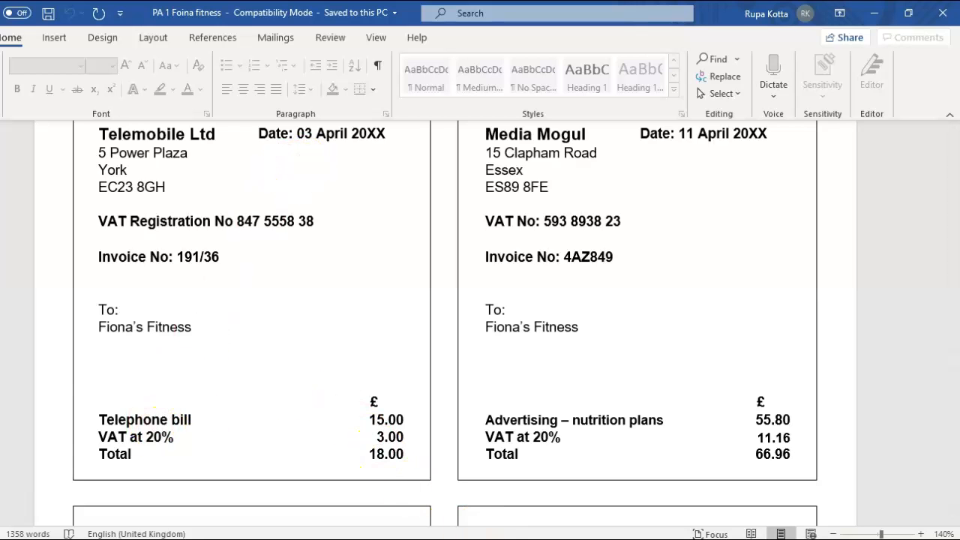
key(alt+Tab)
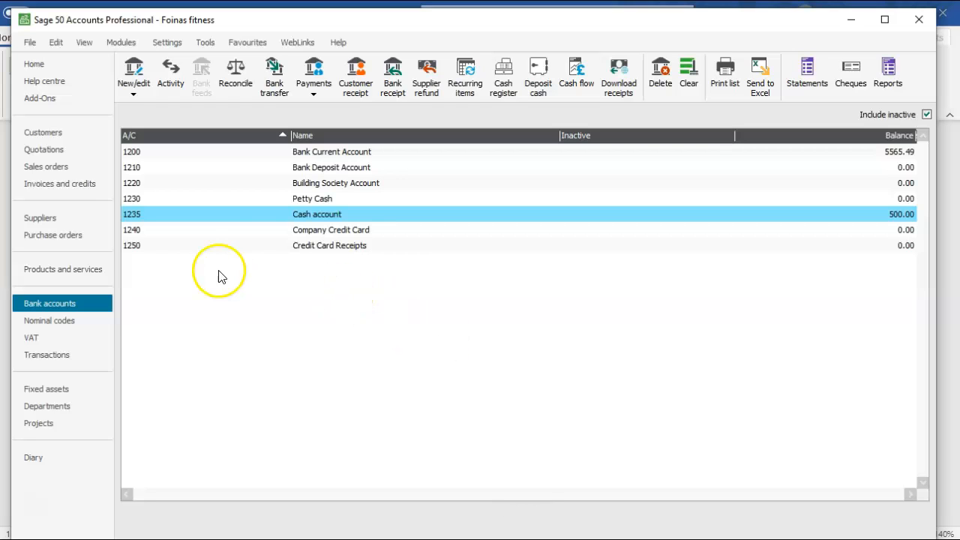
click(313, 96)
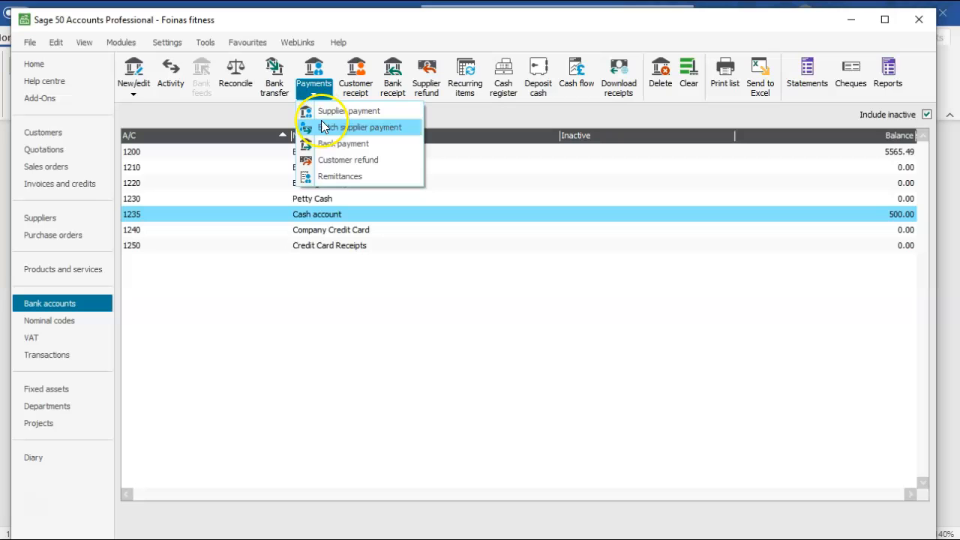
click(330, 144)
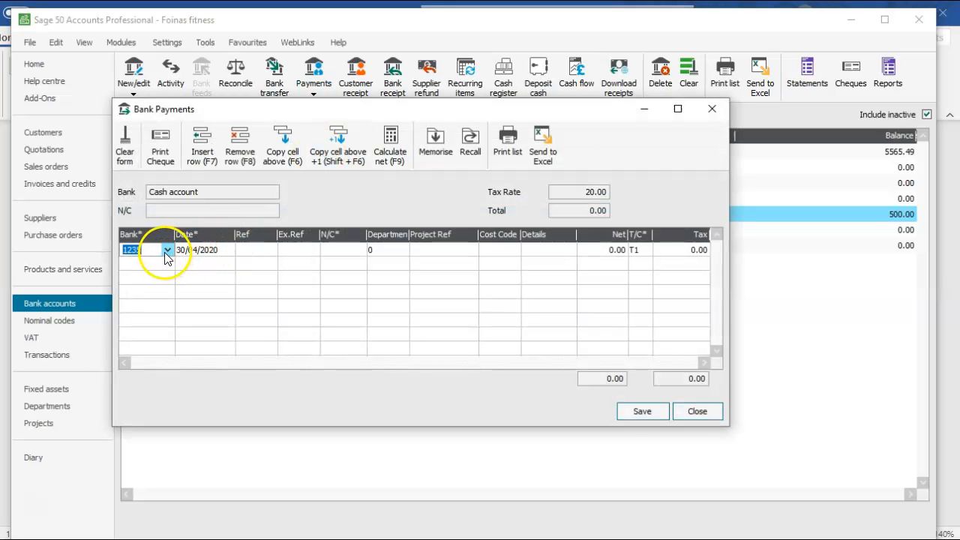
click(167, 253)
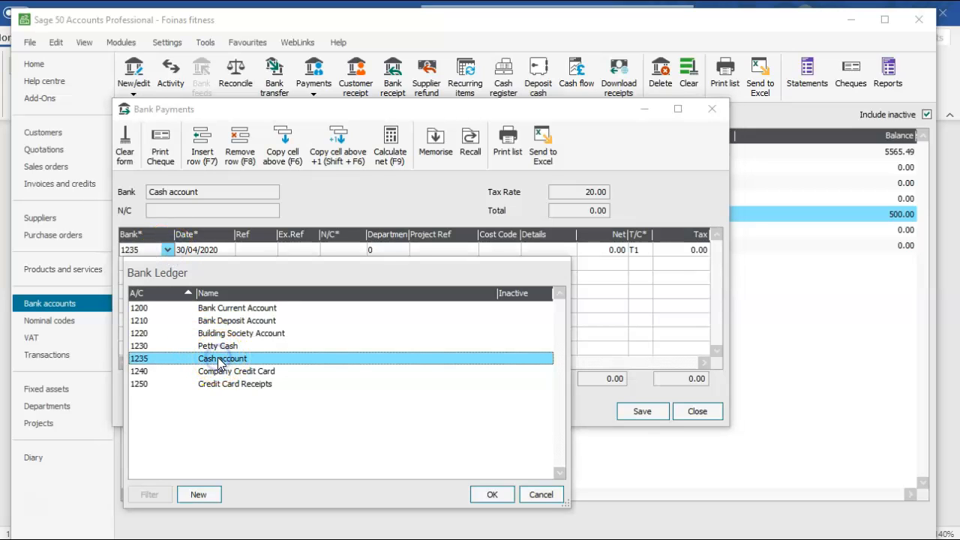
double_click(218, 359)
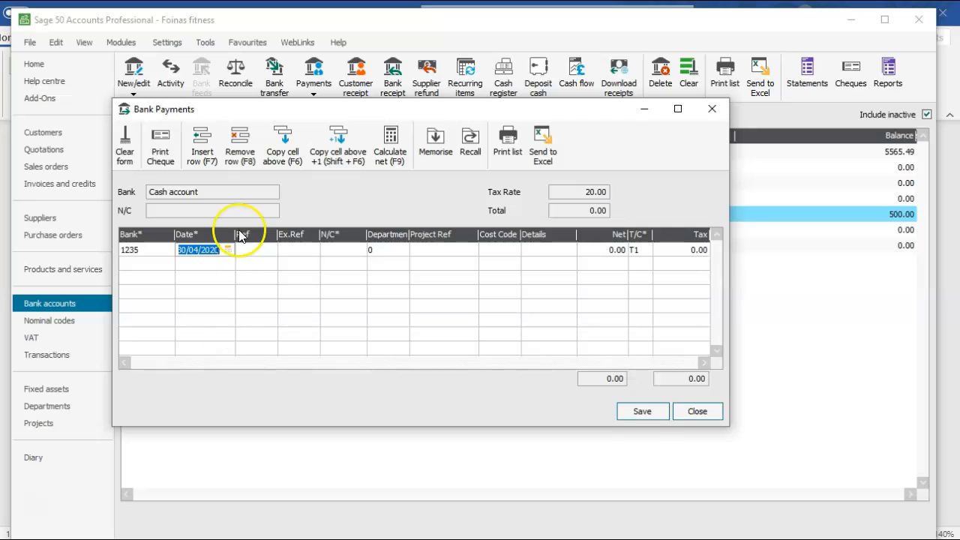
- Set the first payment line's date to 03/04/2020 and its nominal code to 7550 Telephone
click(228, 249)
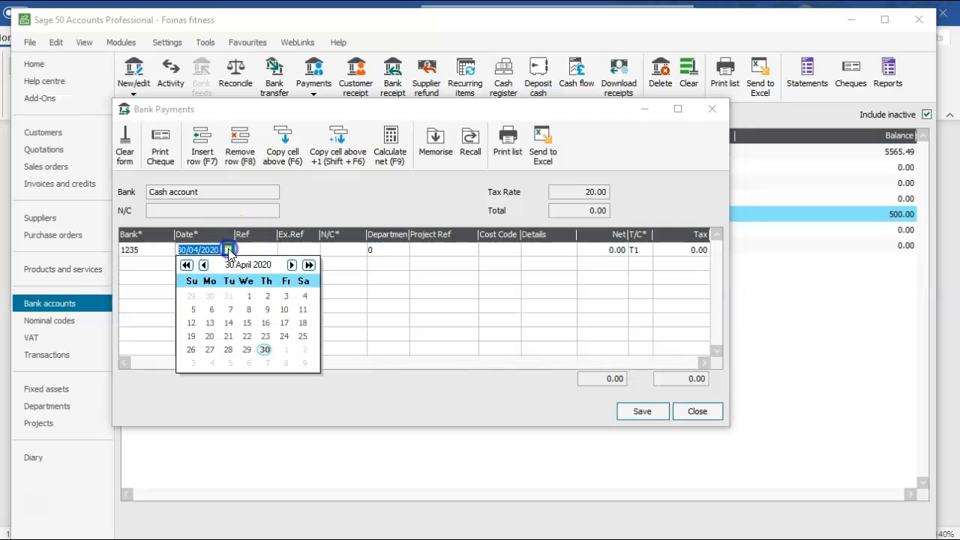
click(286, 296)
click(350, 251)
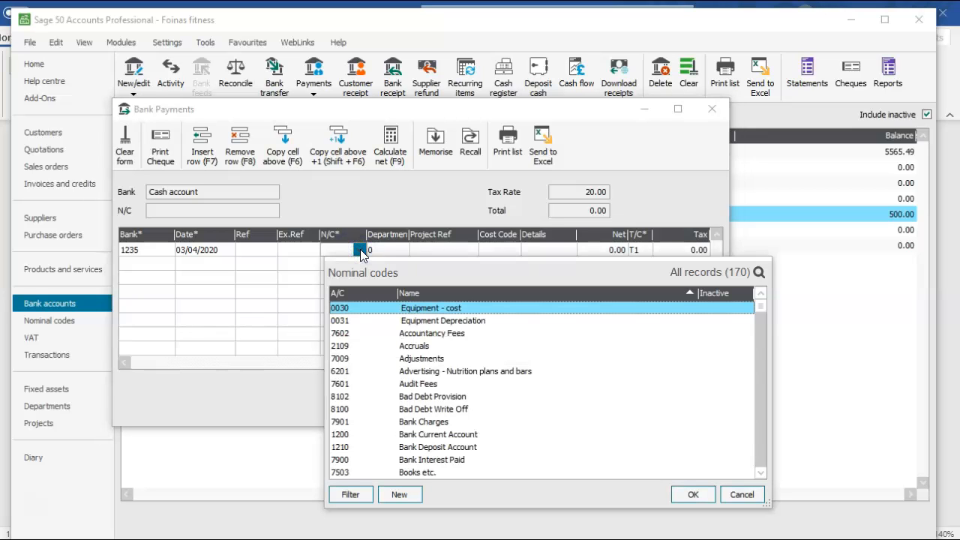
key(t)
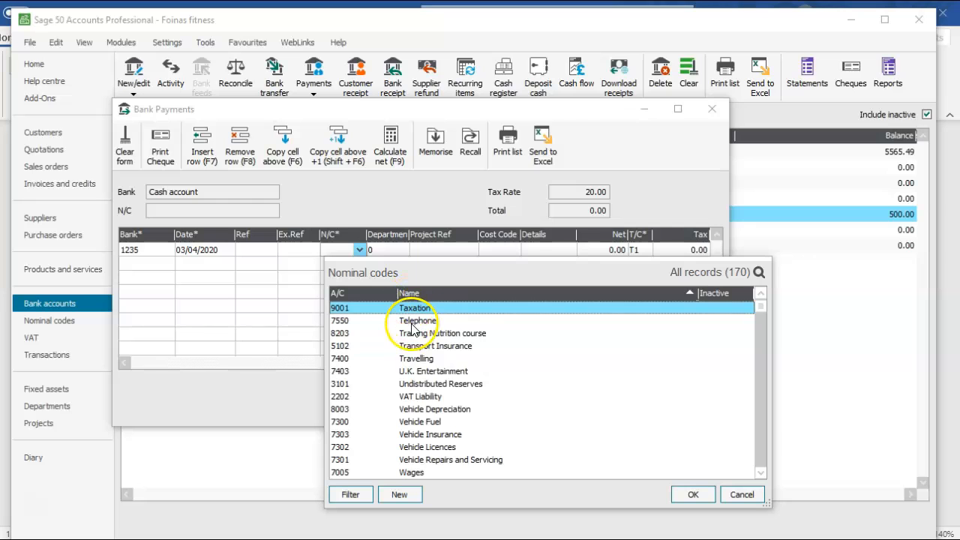
click(412, 324)
click(680, 496)
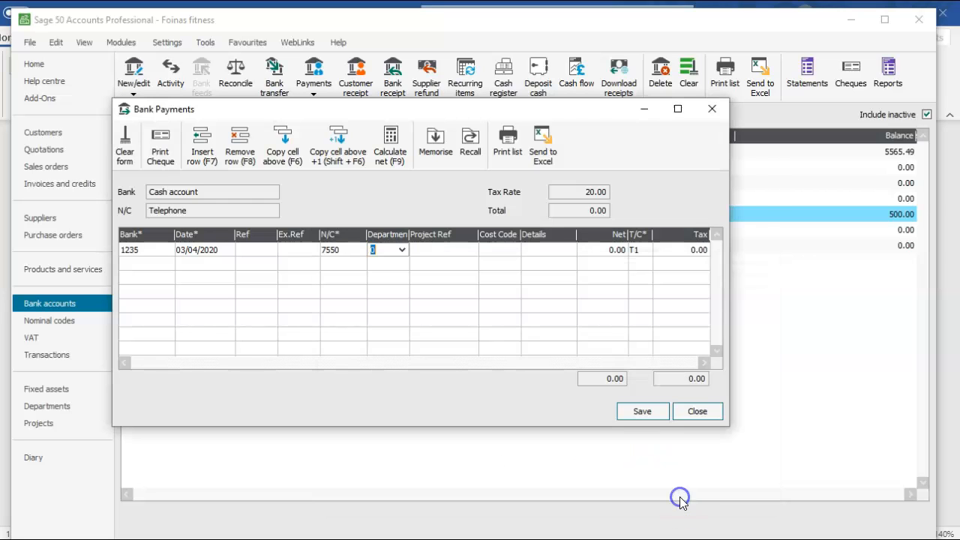
- Set the telephone payment's net amount to 15.00 and enter invoice number 191/36 as its details, checking it against the Word document
click(596, 250)
text(15)
key(Tab)
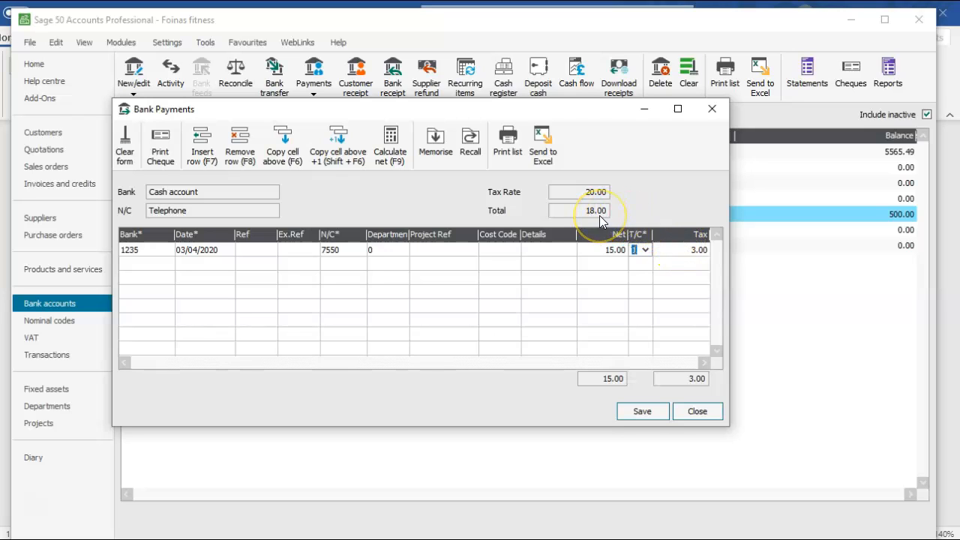
click(542, 249)
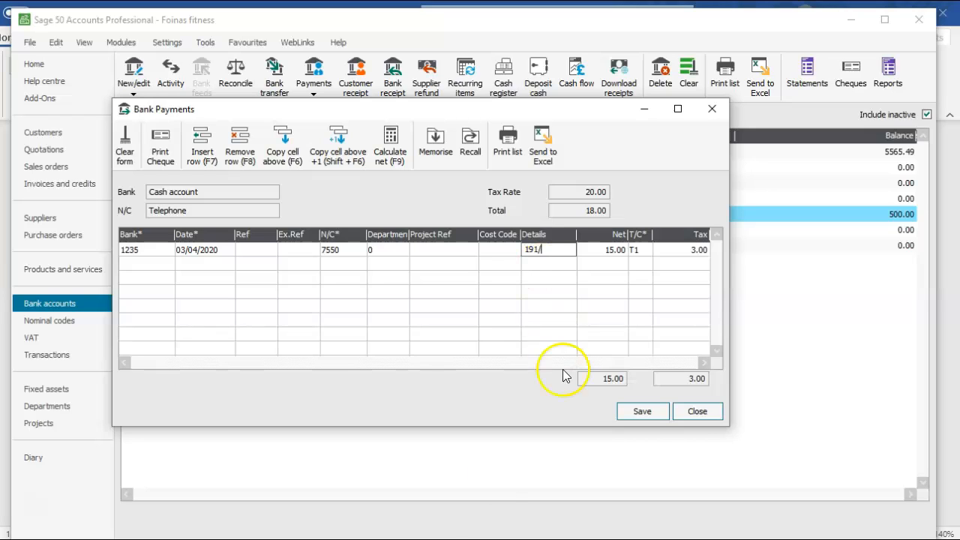
key(alt+Tab)
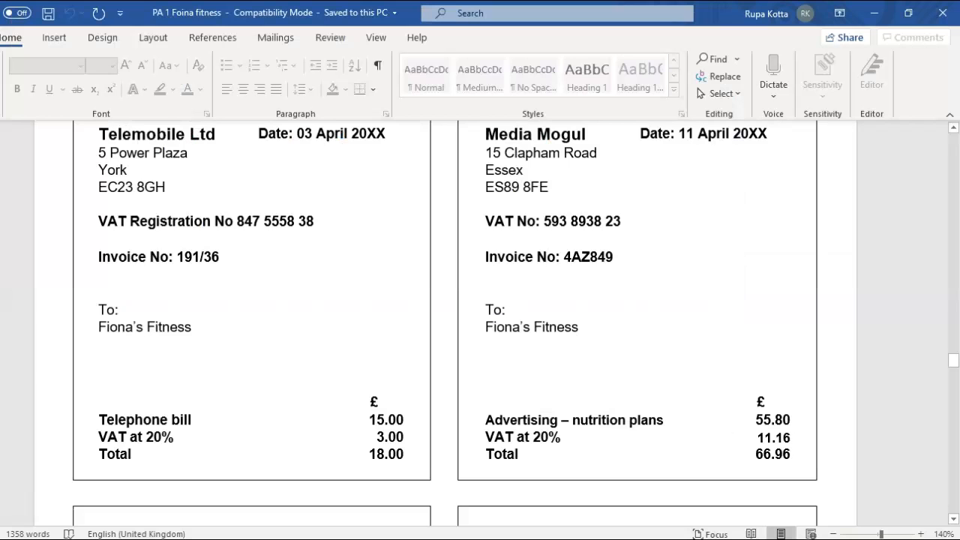
key(alt+Tab)
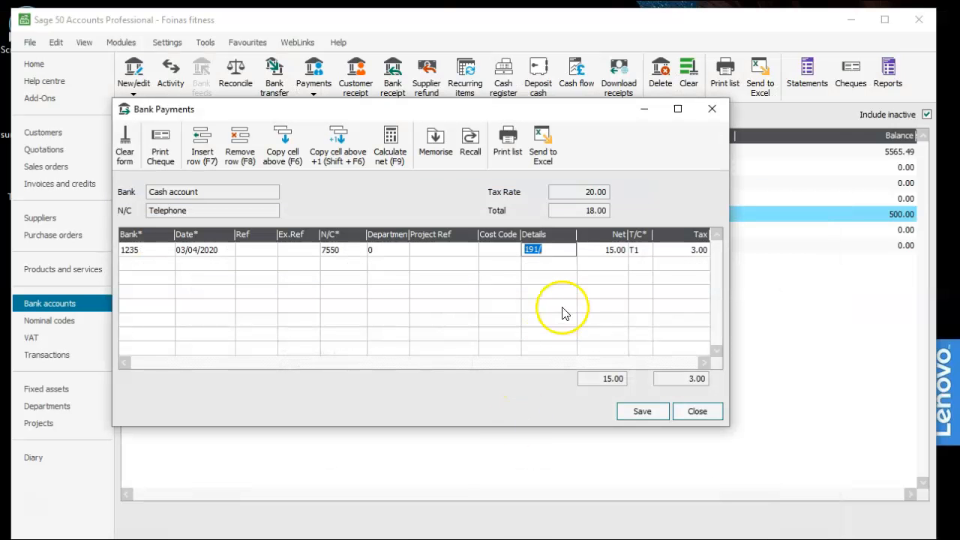
click(553, 255)
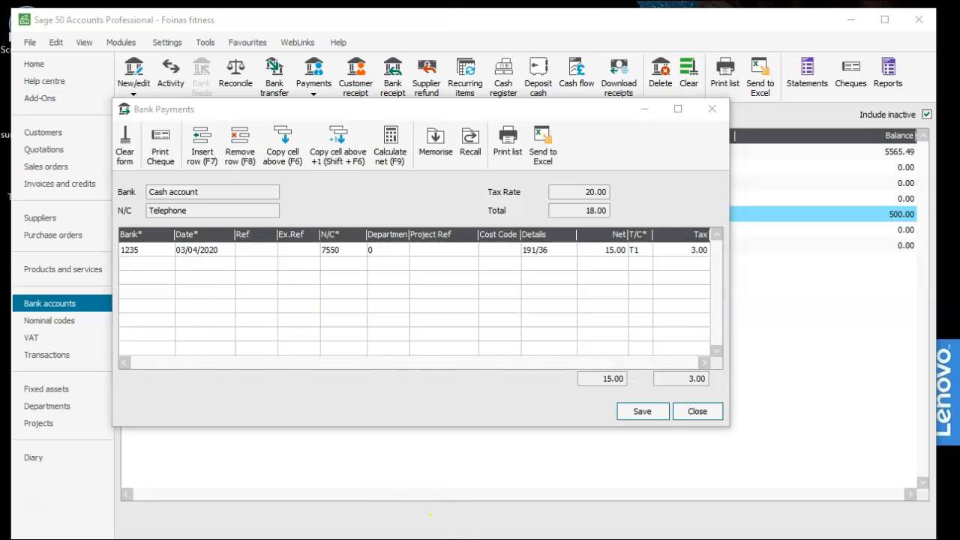
- Switch to Word, select invoice number 4AZ849 on the Media Mogul invoice, and return to the Sage 50 Bank Payments window
key(alt+Tab)
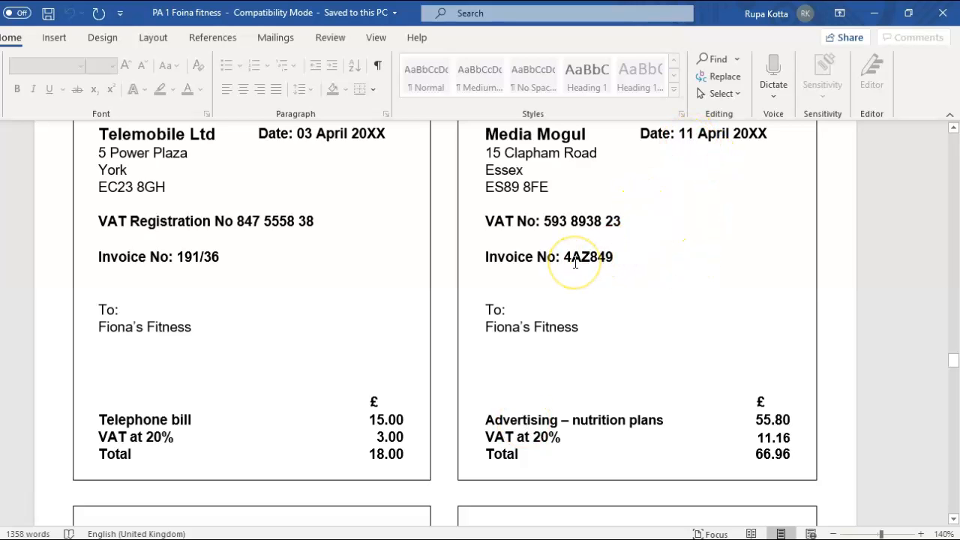
drag(563, 256, 615, 257)
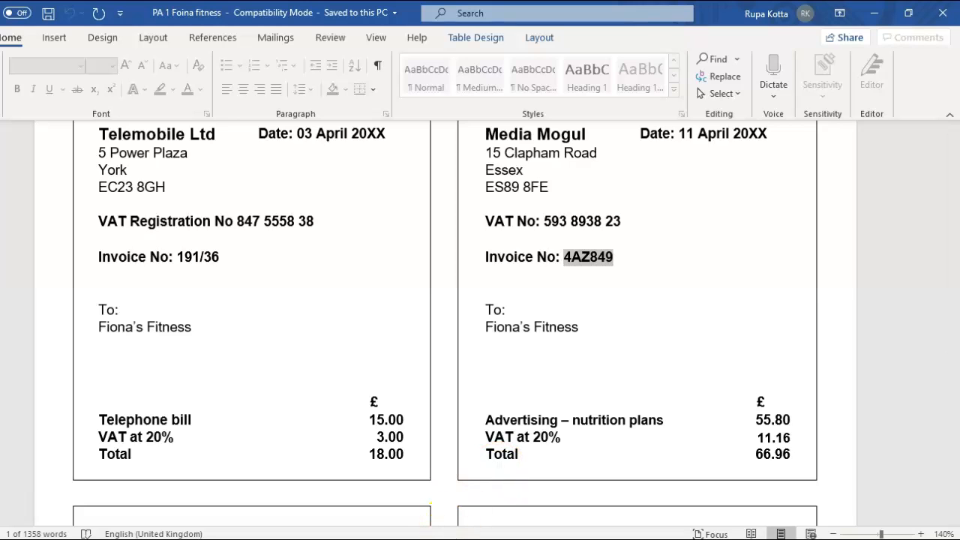
mouse_move(545, 539)
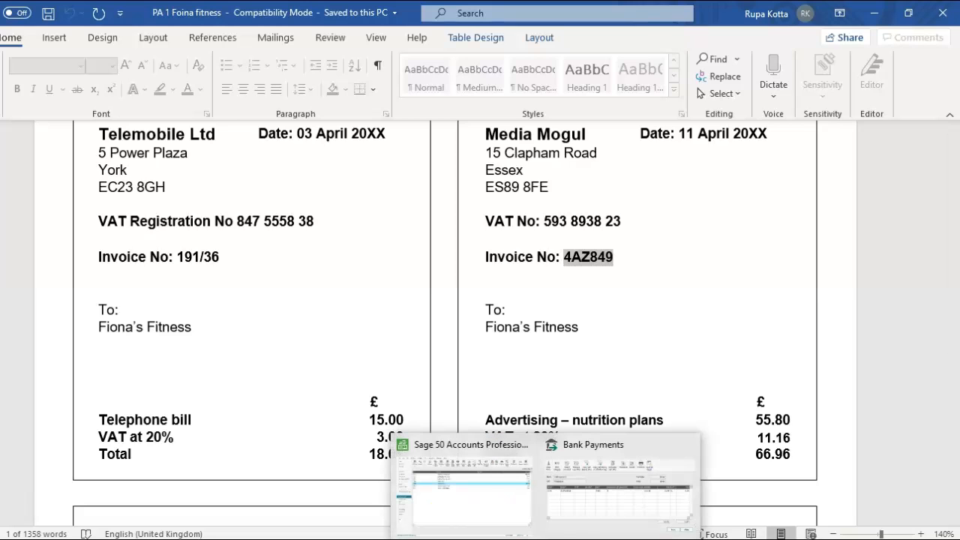
click(568, 506)
- Add a second payment line from the Cash account (1235) dated 11/04/2020
click(164, 262)
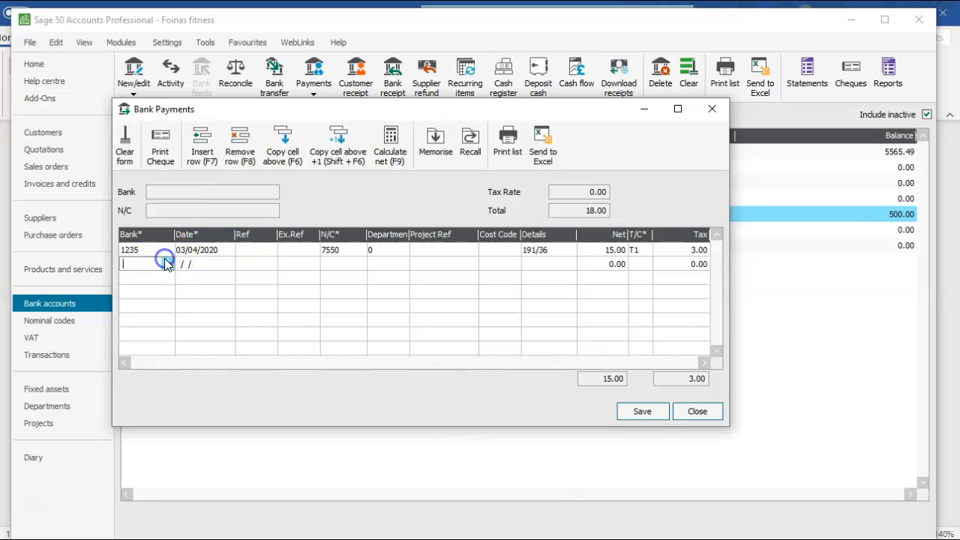
click(168, 264)
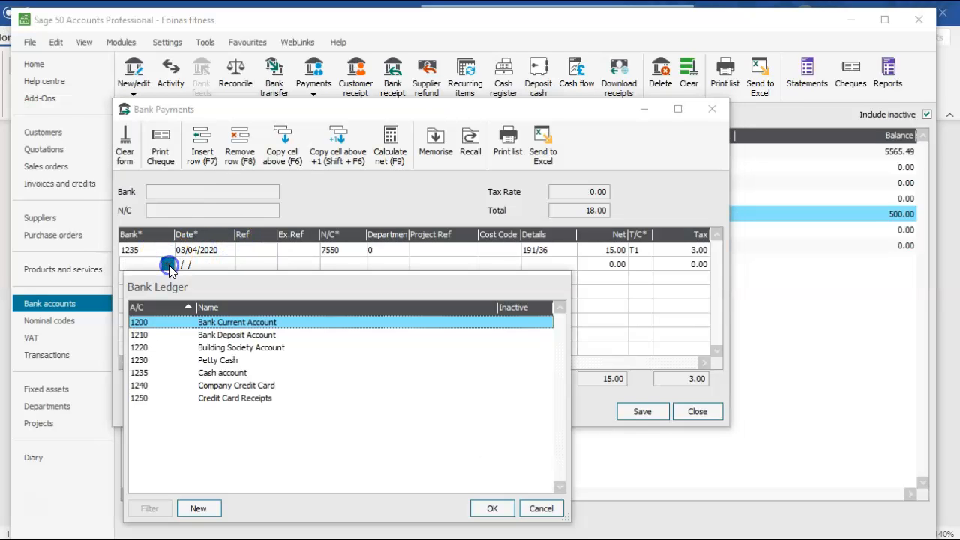
click(208, 374)
click(227, 264)
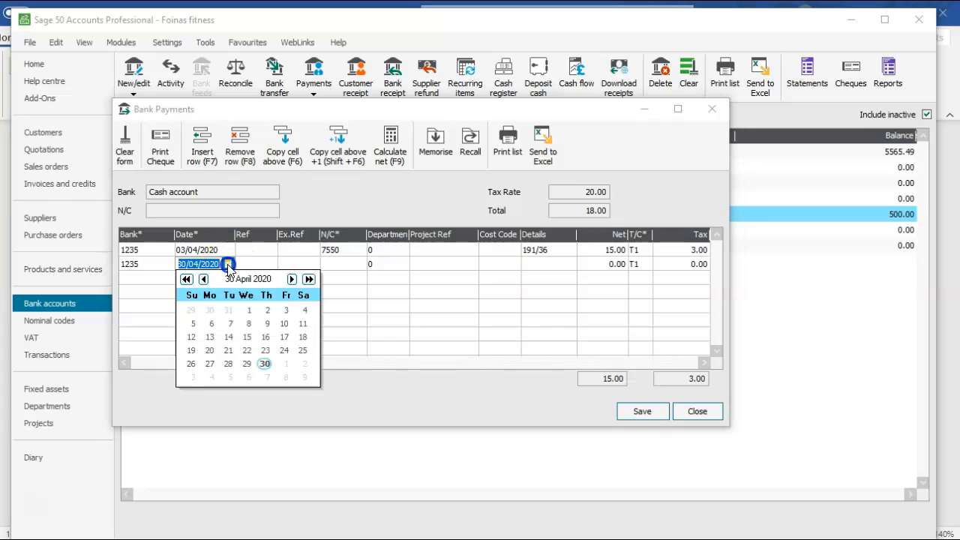
click(303, 324)
- Set the second payment line's nominal code to 6201 Advertising - Nutrition plans and bars
click(347, 262)
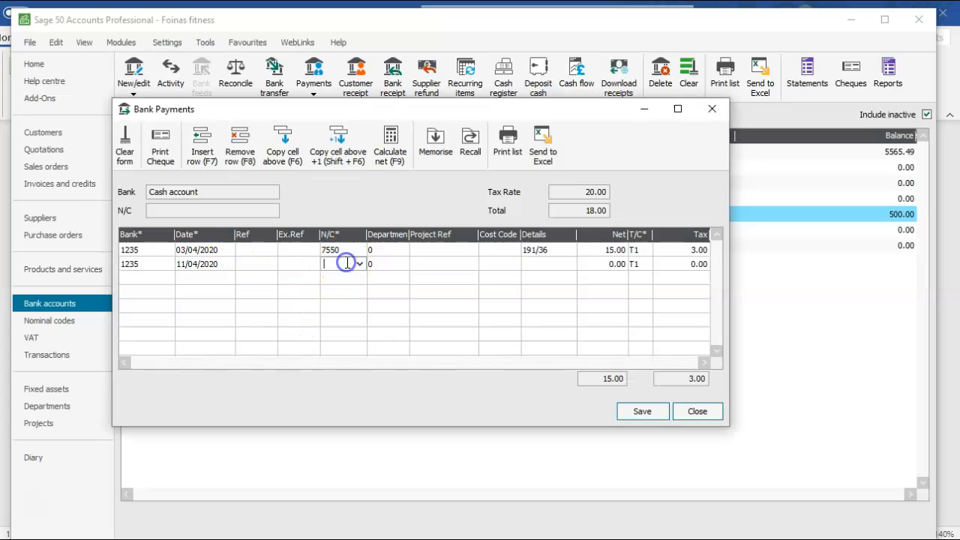
click(360, 265)
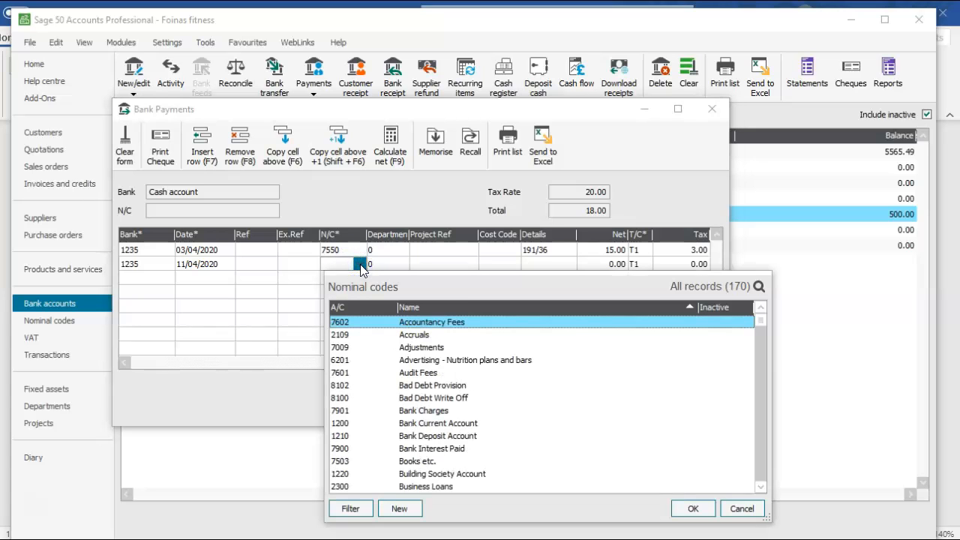
click(419, 360)
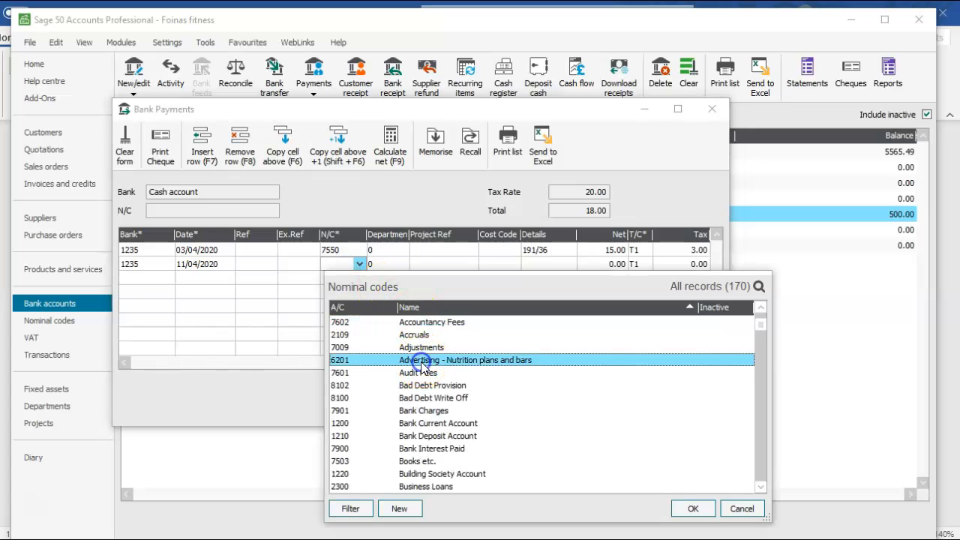
click(682, 508)
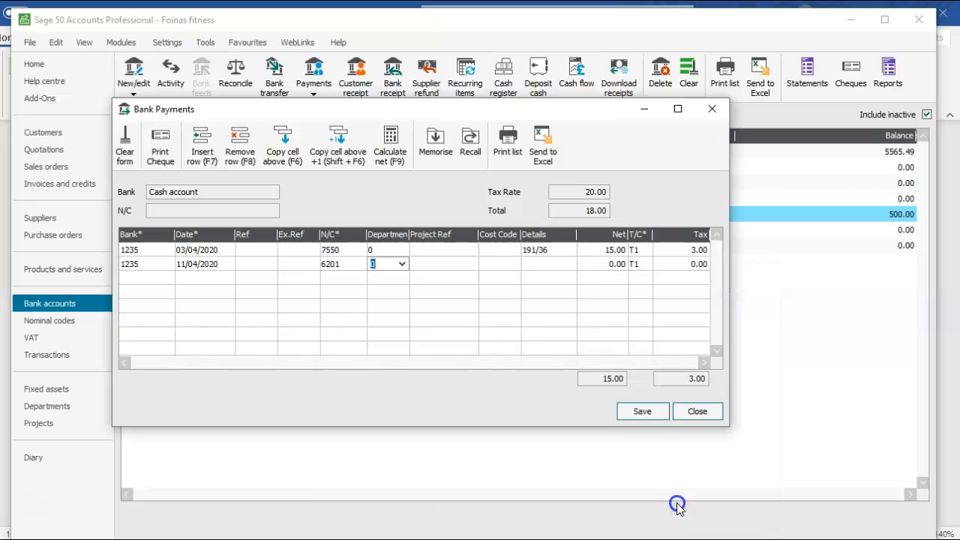
- Enter invoice number 4AZ849 as the advertising payment's details and 55.80 as its net amount, checking the VAT against the Word document
click(538, 264)
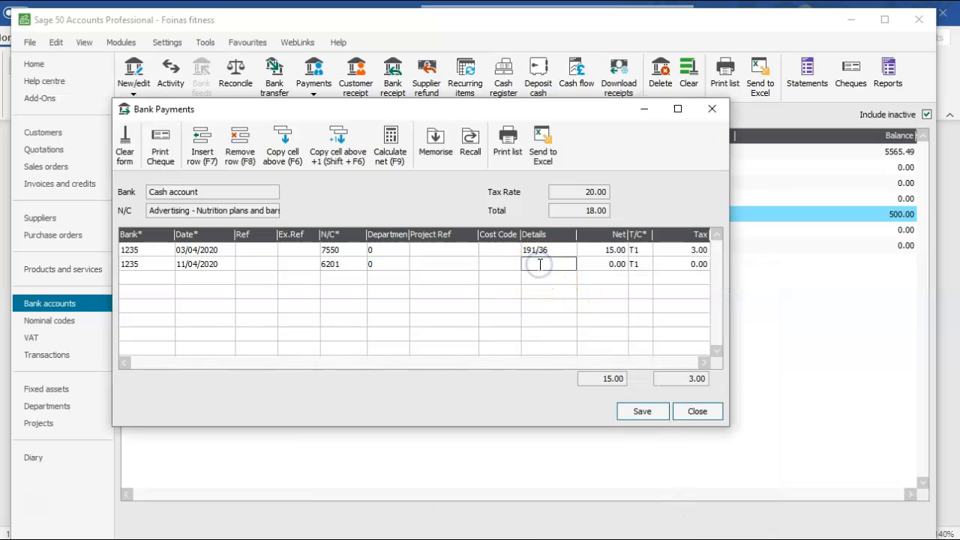
click(601, 264)
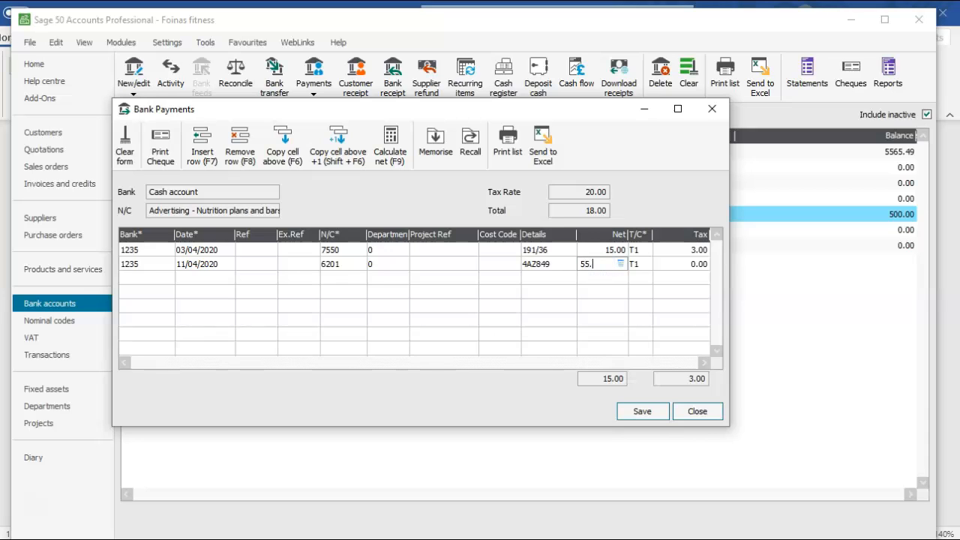
key(Tab)
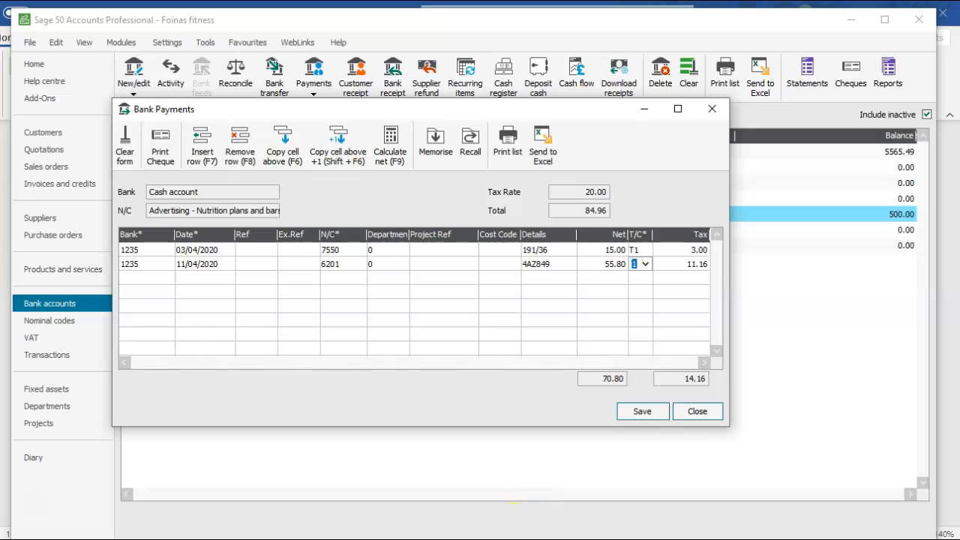
click(480, 501)
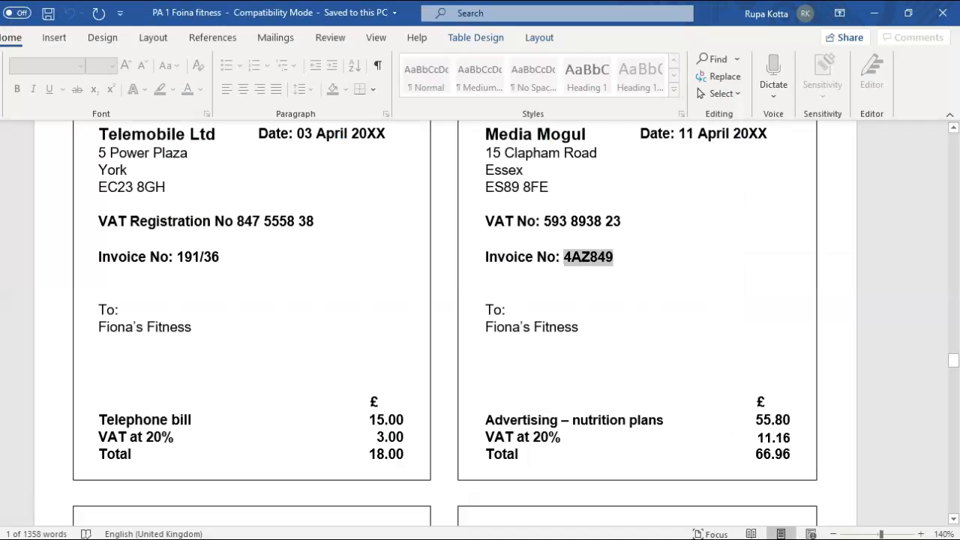
key(alt+Tab)
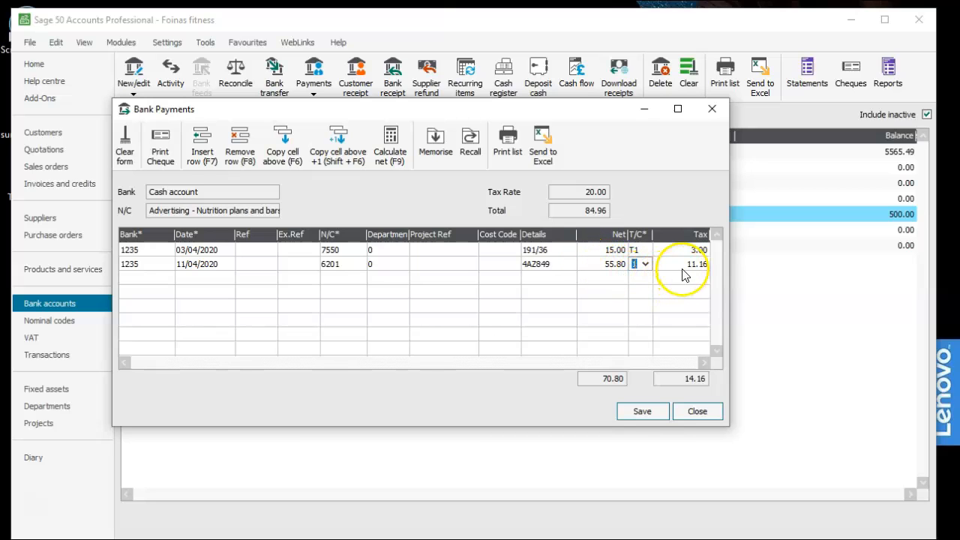
- Switch to Word, select invoice number 8047 on the Office Plus invoice, and return to the Sage 50 Bank Payments window
key(alt+Tab)
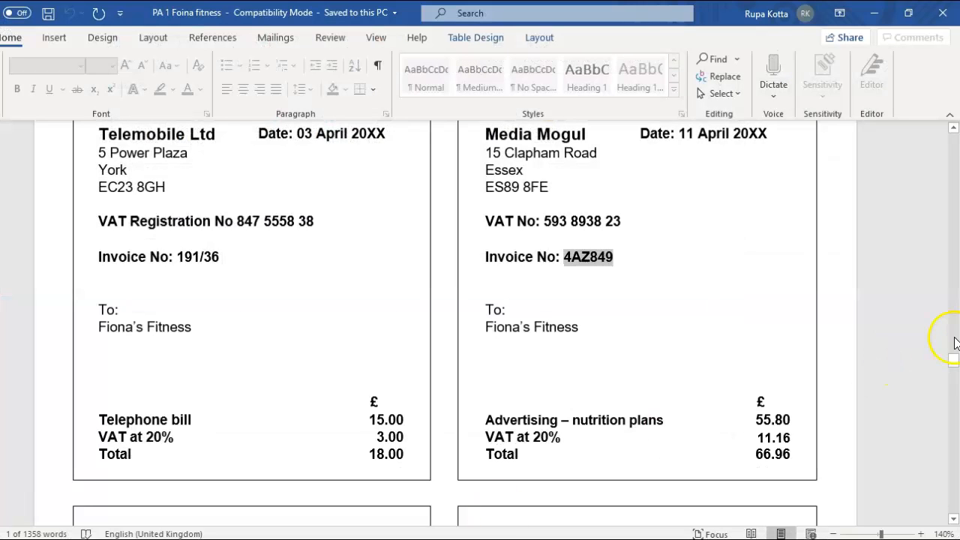
drag(953, 363, 950, 375)
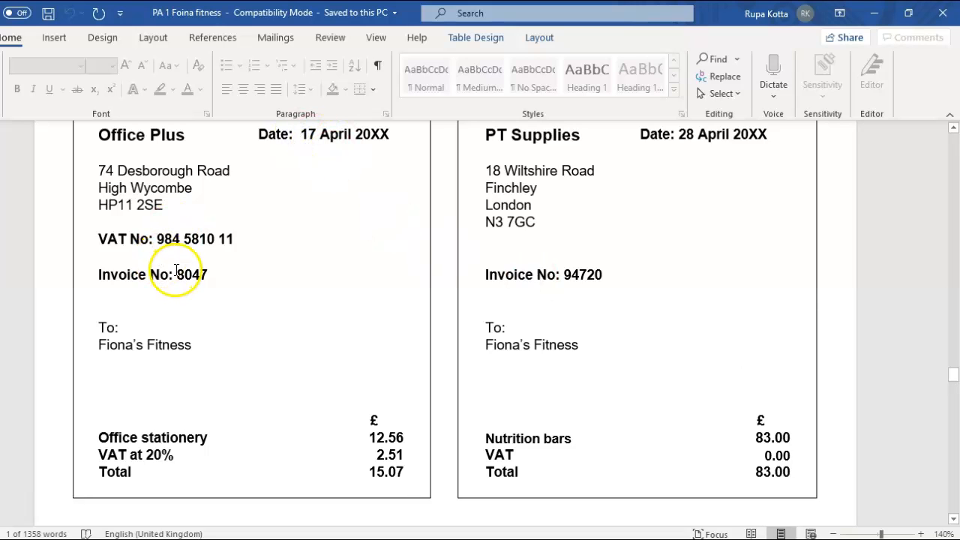
drag(178, 276, 195, 275)
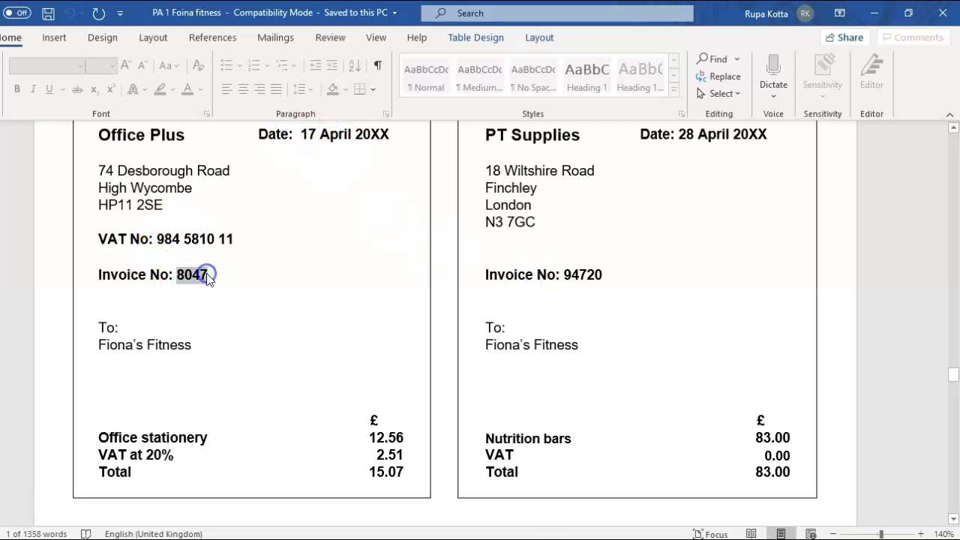
mouse_move(545, 539)
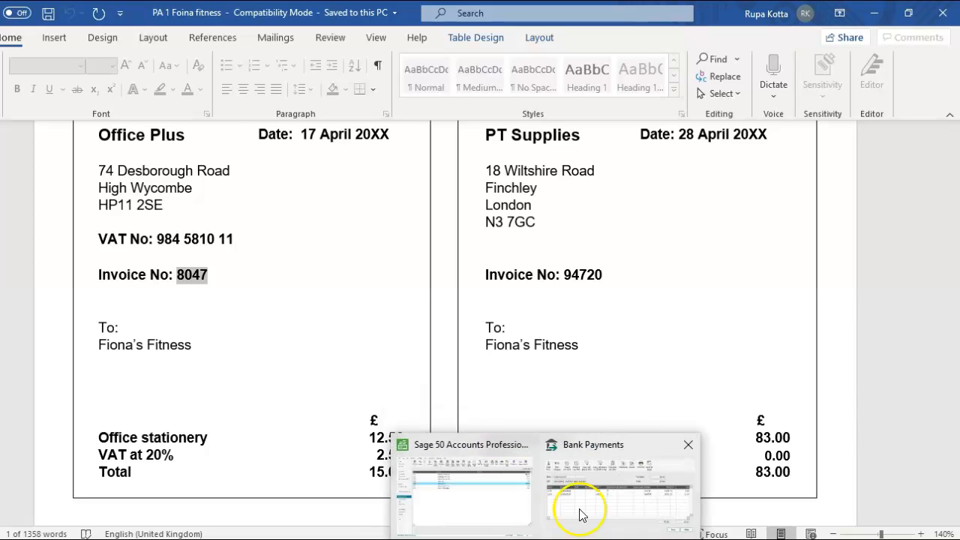
click(584, 510)
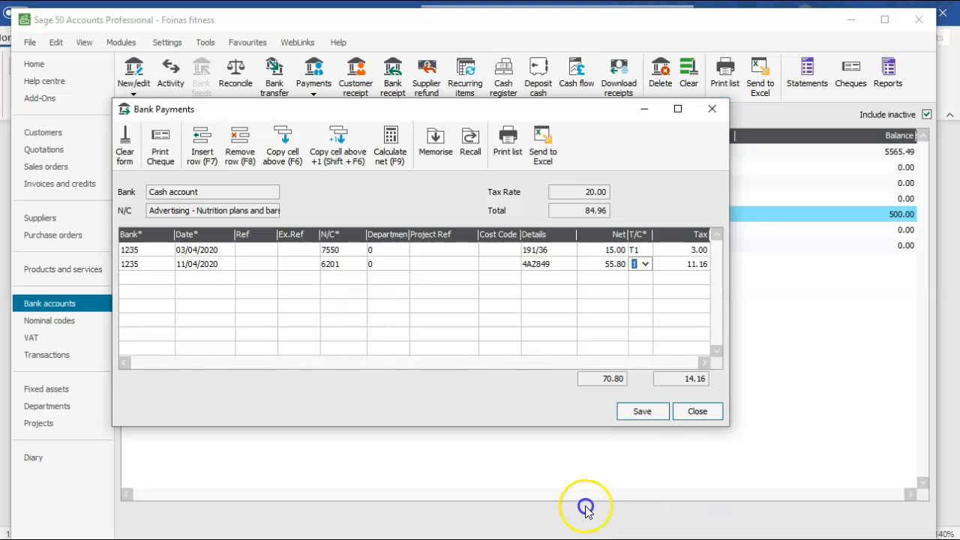
- Add a third payment line from the Cash account (1235) dated 17/04/2020
click(162, 277)
click(168, 277)
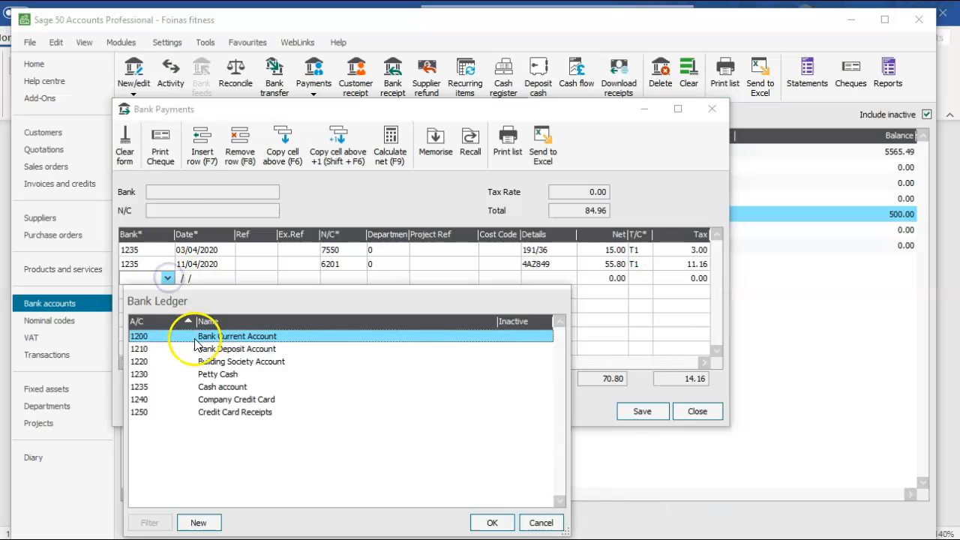
double_click(210, 387)
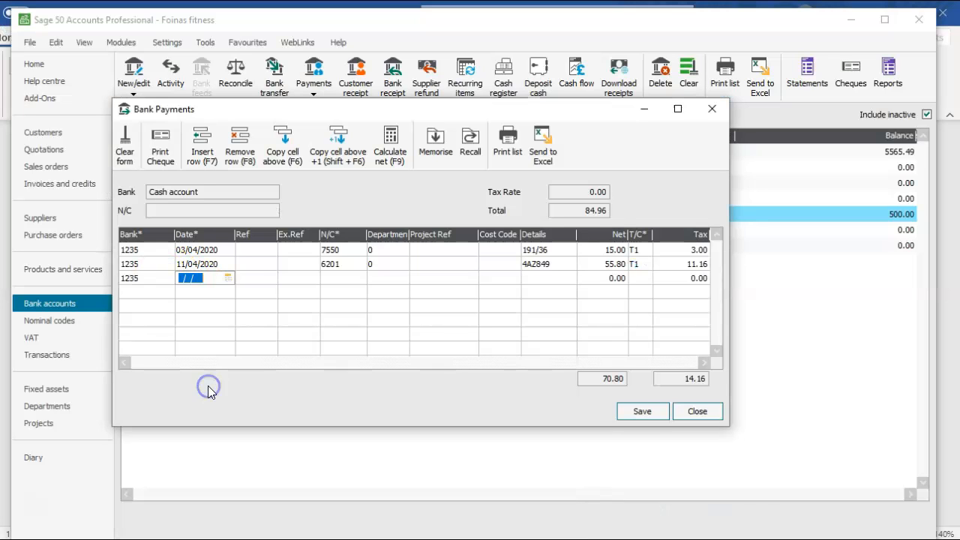
click(227, 278)
double_click(284, 351)
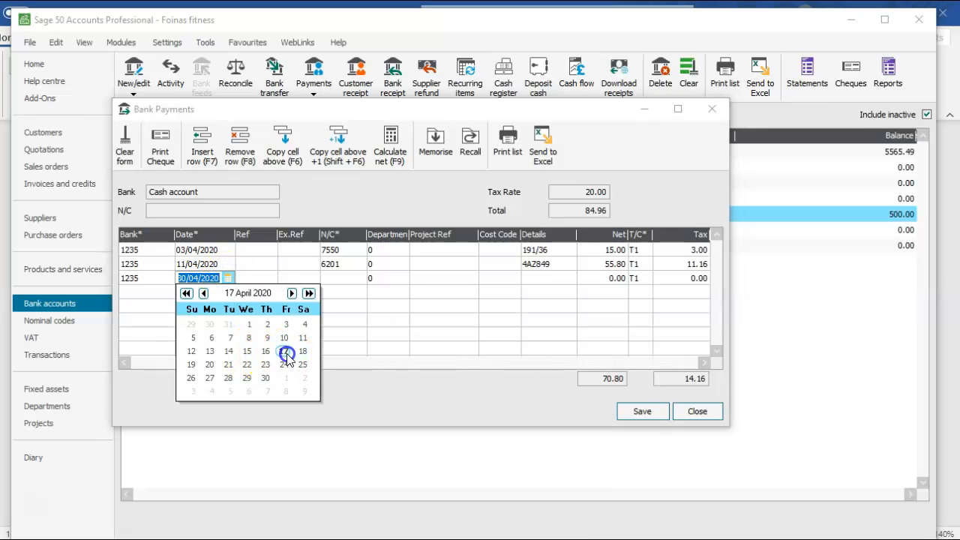
- Set the third payment line's nominal code to 7502 Stationery
click(349, 280)
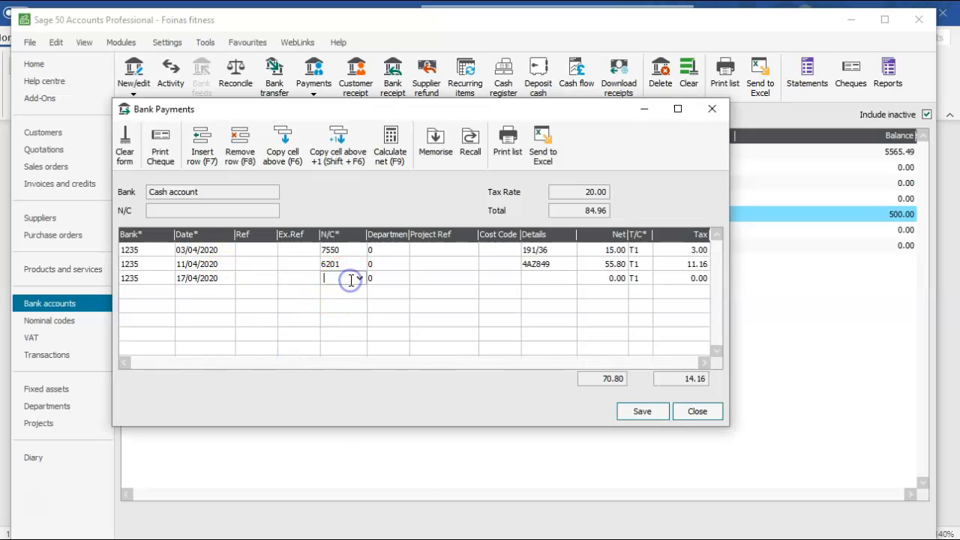
click(358, 279)
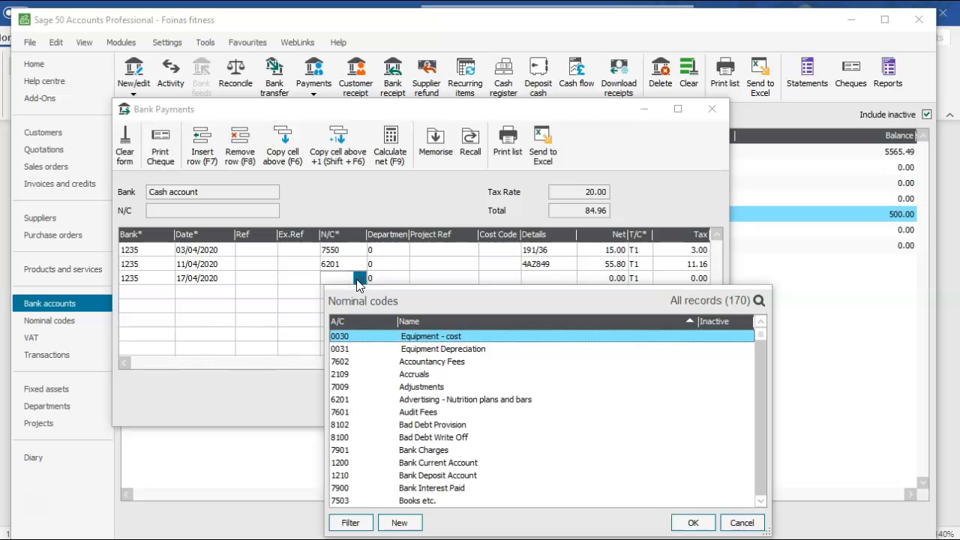
key(s)
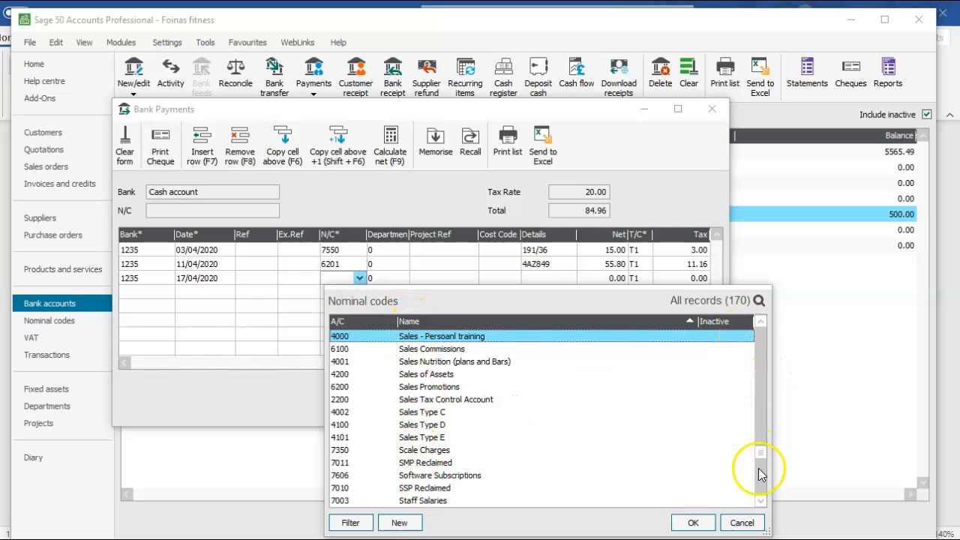
click(761, 500)
click(761, 500)
click(763, 499)
click(762, 499)
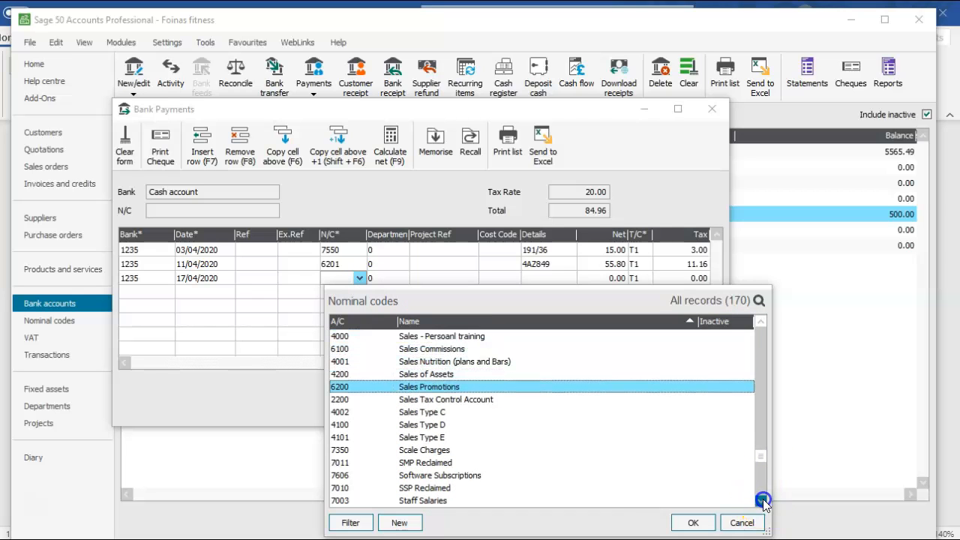
click(763, 500)
click(763, 500)
click(762, 500)
click(762, 500)
click(763, 500)
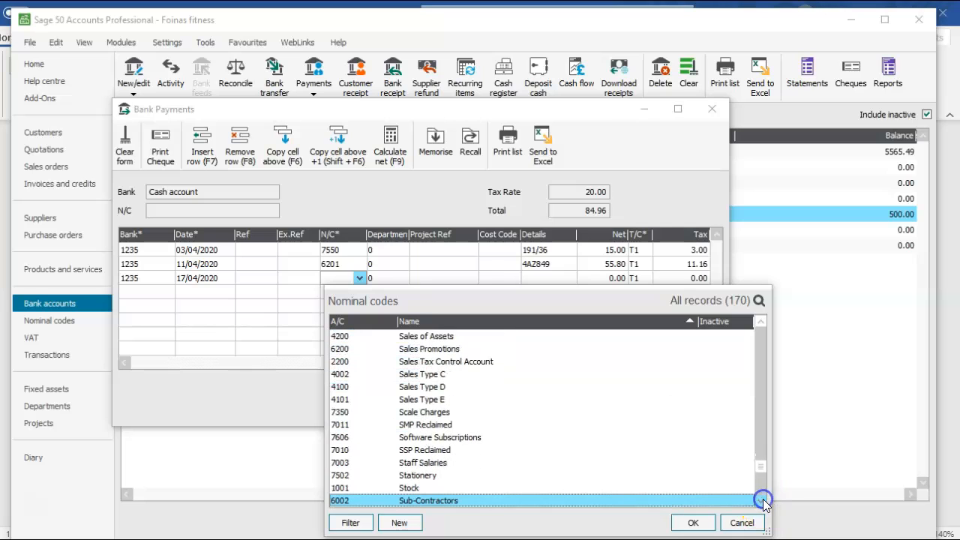
click(421, 475)
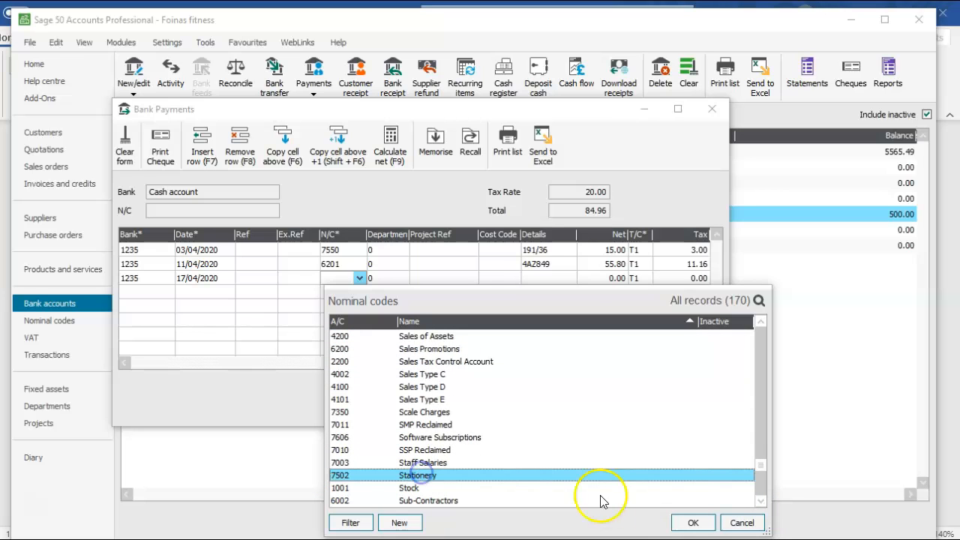
click(687, 522)
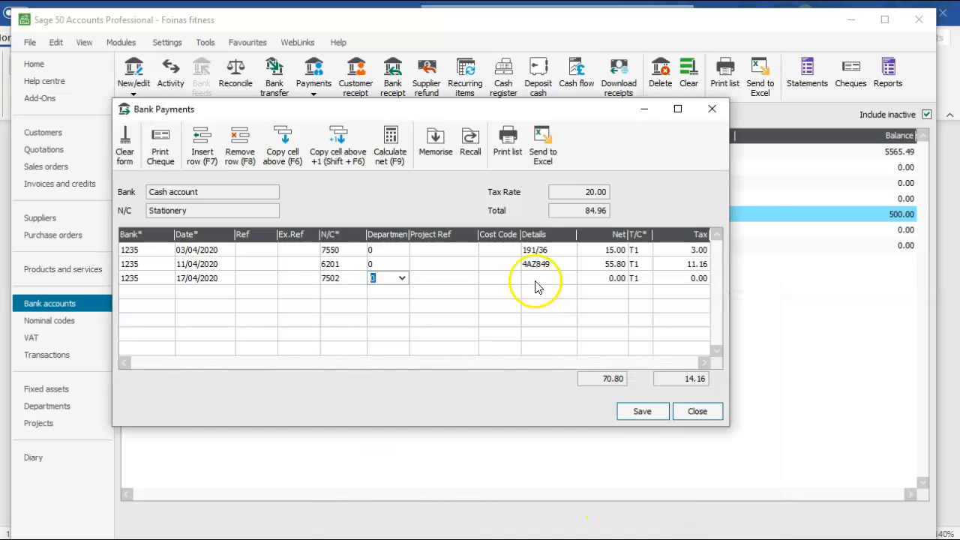
- Enter invoice number 8047 as the stationery payment's details and 12.56 as its net amount, checking the amount in the Word document
click(532, 278)
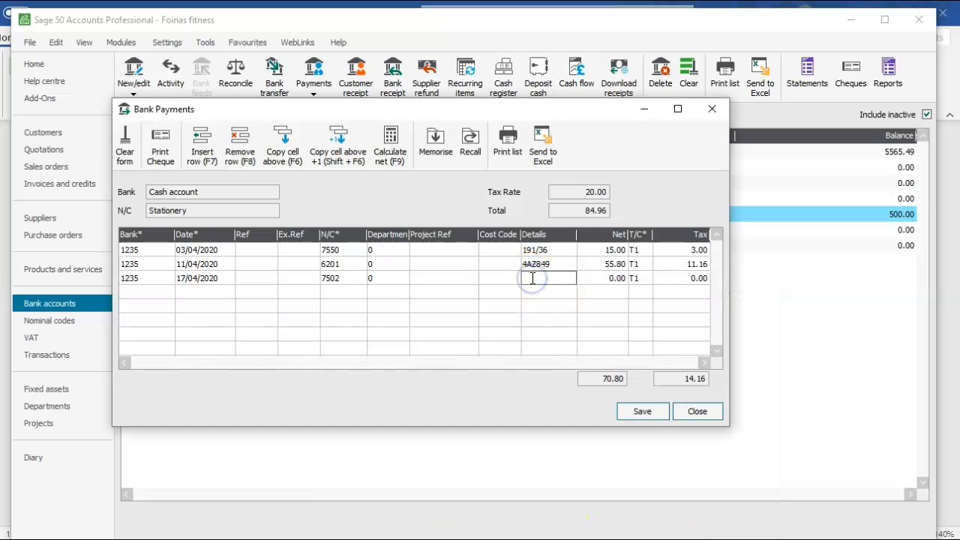
click(607, 278)
click(500, 457)
key(alt+Tab)
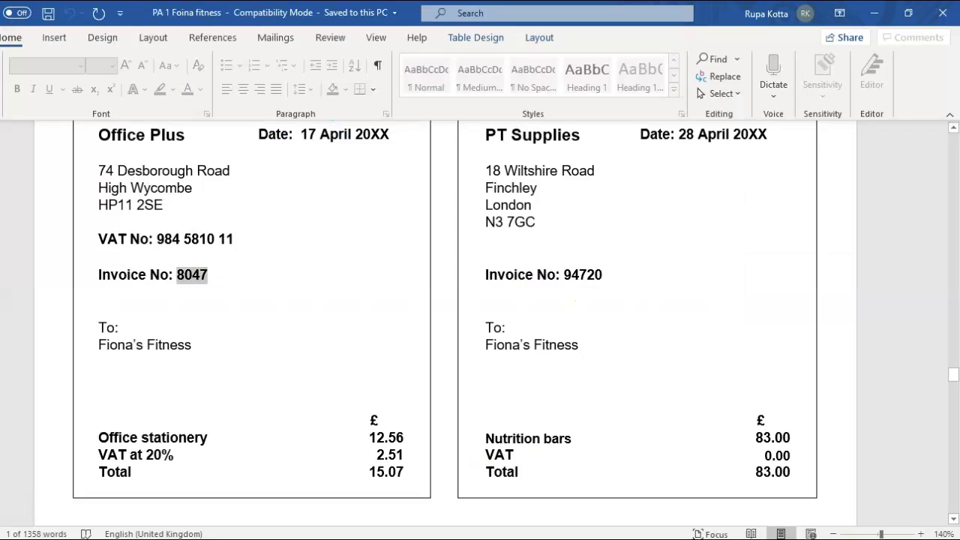
key(alt+Tab)
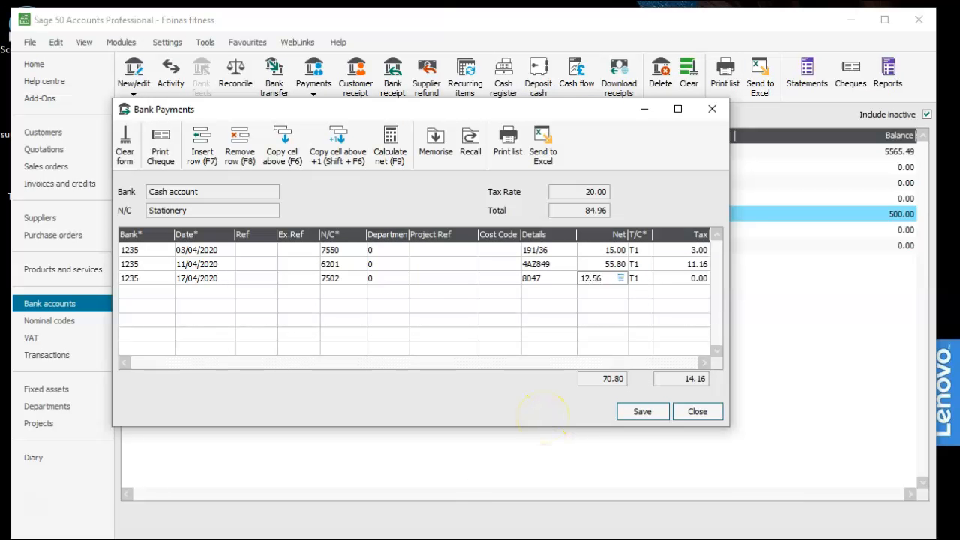
text(12.56)
key(Tab)
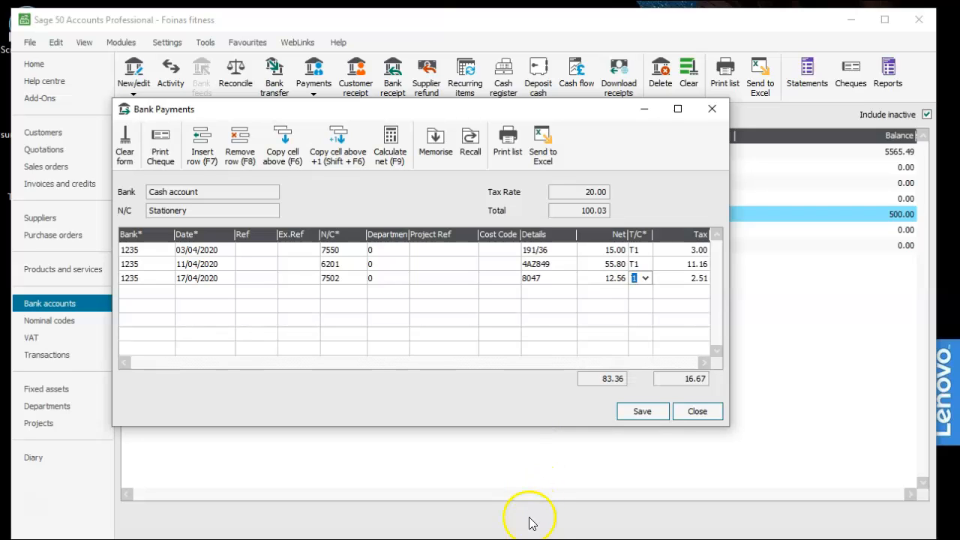
- Switch to Word, select invoice number 94720 on the PT Supplies invoice, and return to the Sage 50 Bank Payments window
click(449, 517)
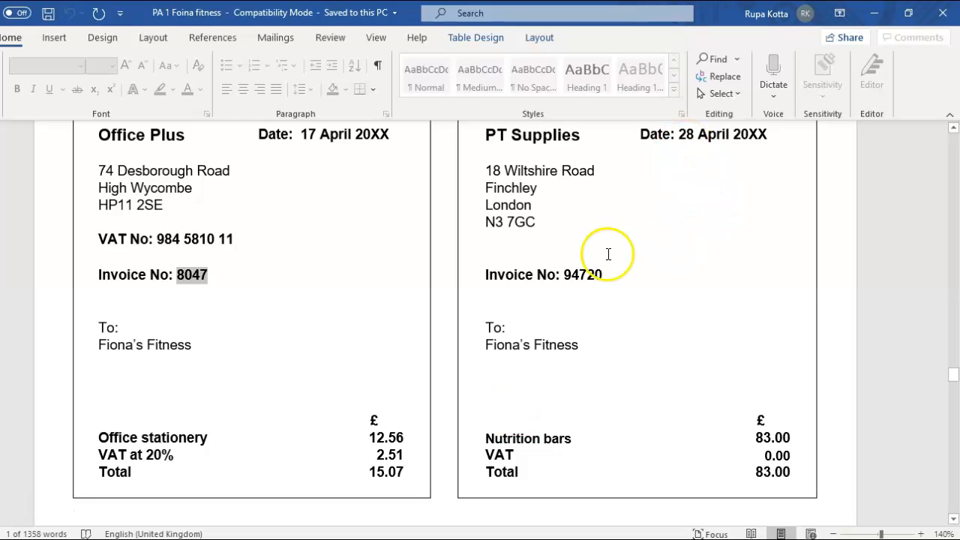
drag(564, 275, 601, 276)
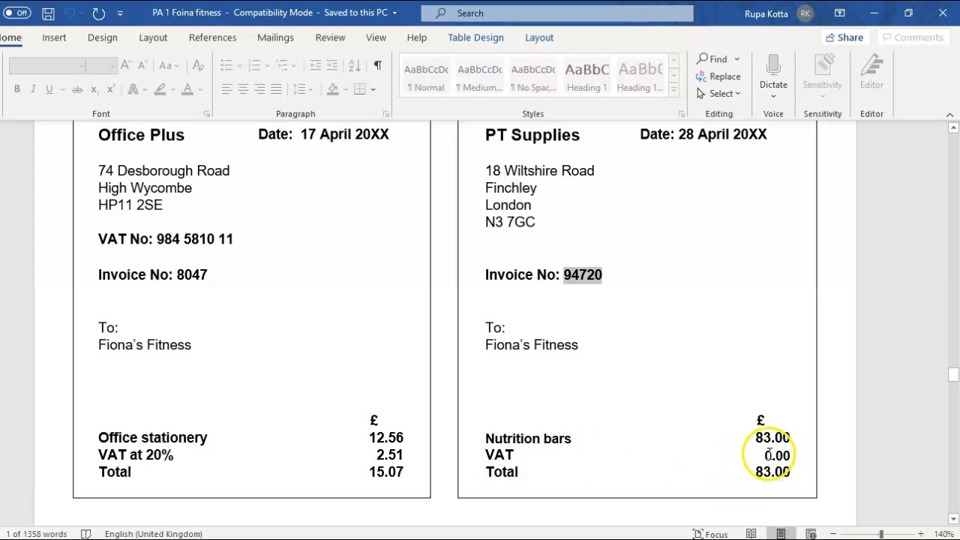
mouse_move(473, 539)
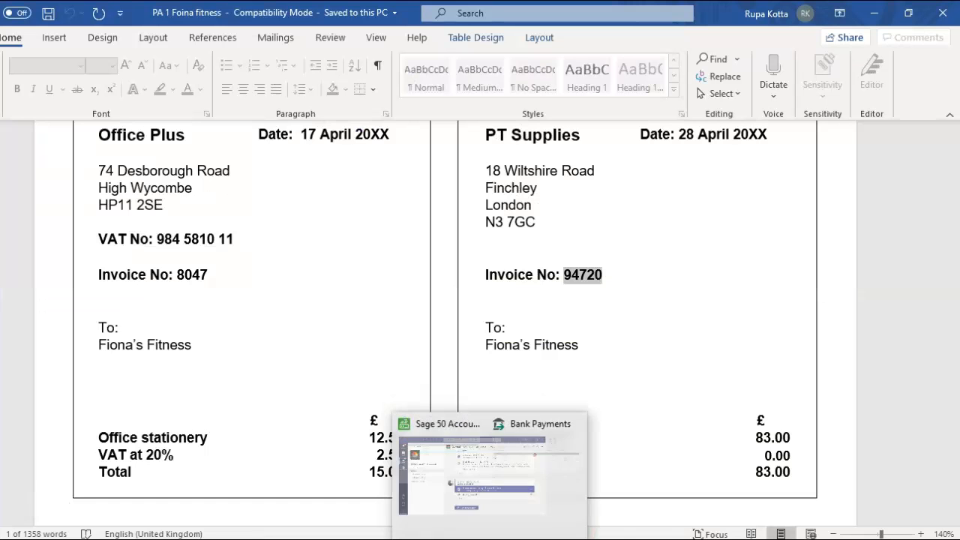
mouse_move(546, 539)
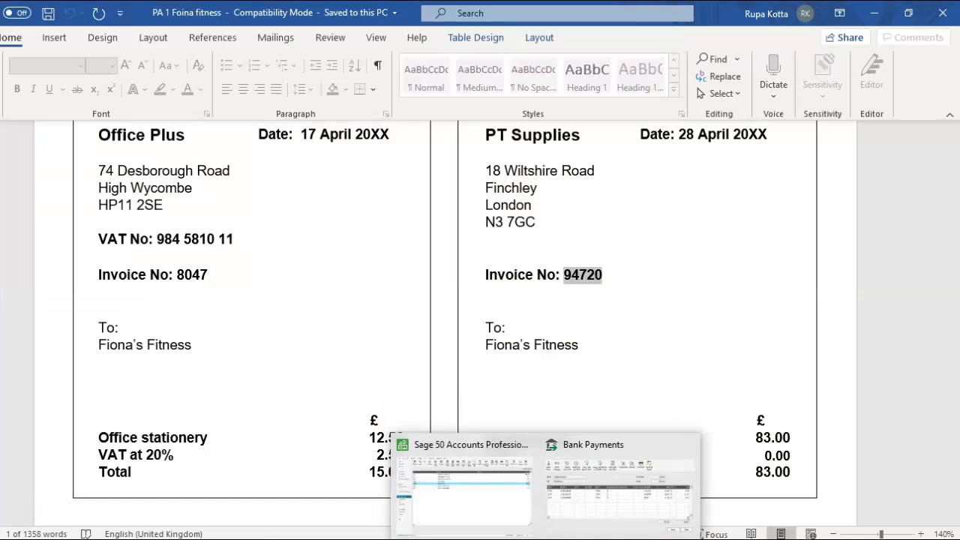
click(610, 498)
- Add a fourth payment line from the Cash account (1235) dated 28/04/2020
click(150, 292)
click(169, 294)
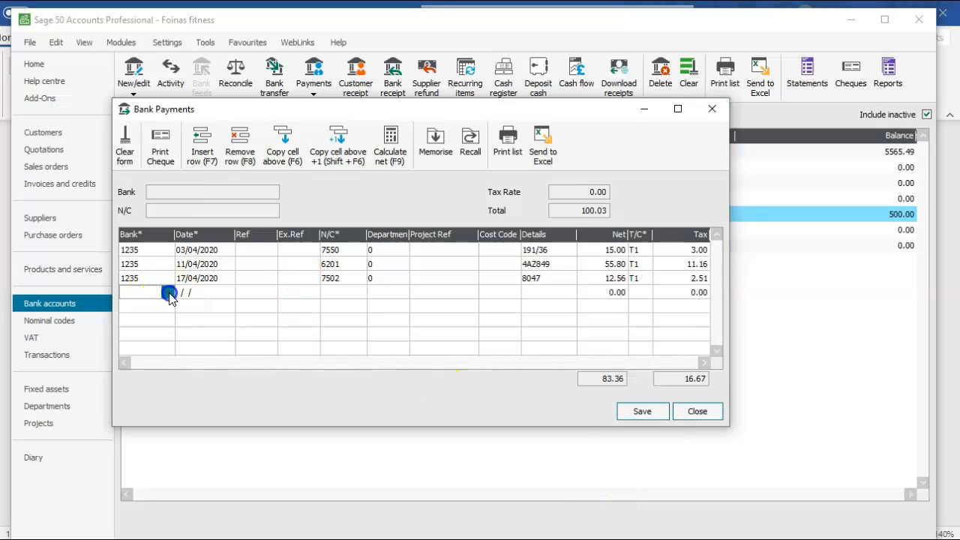
double_click(239, 125)
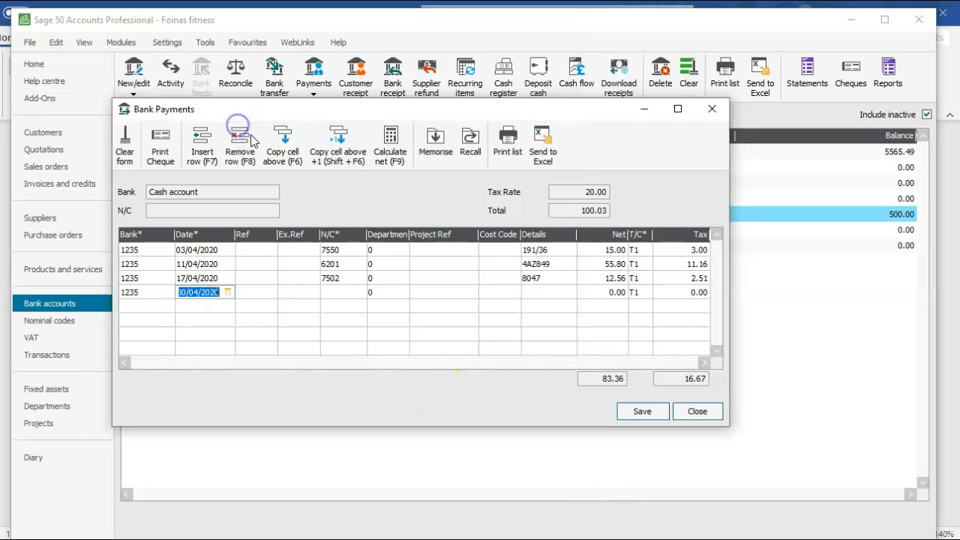
click(227, 292)
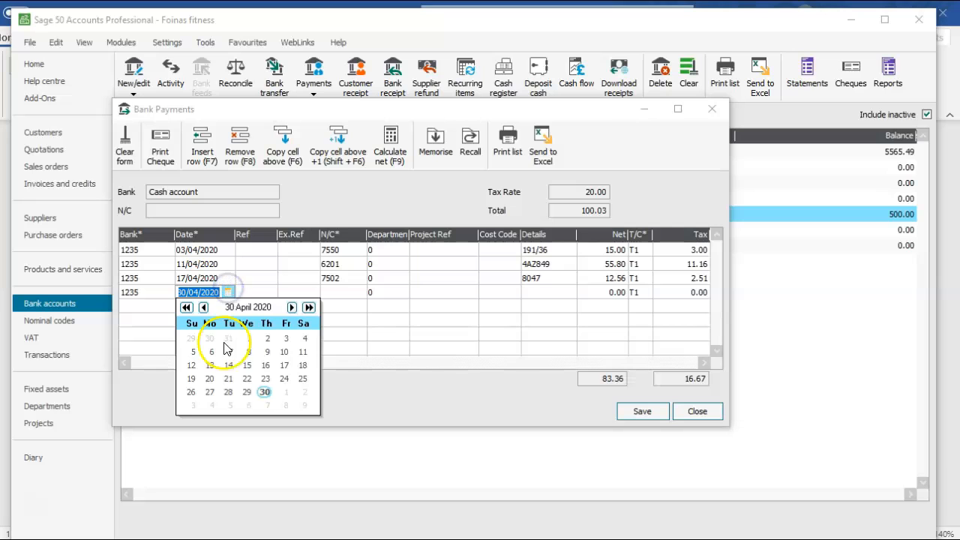
click(227, 391)
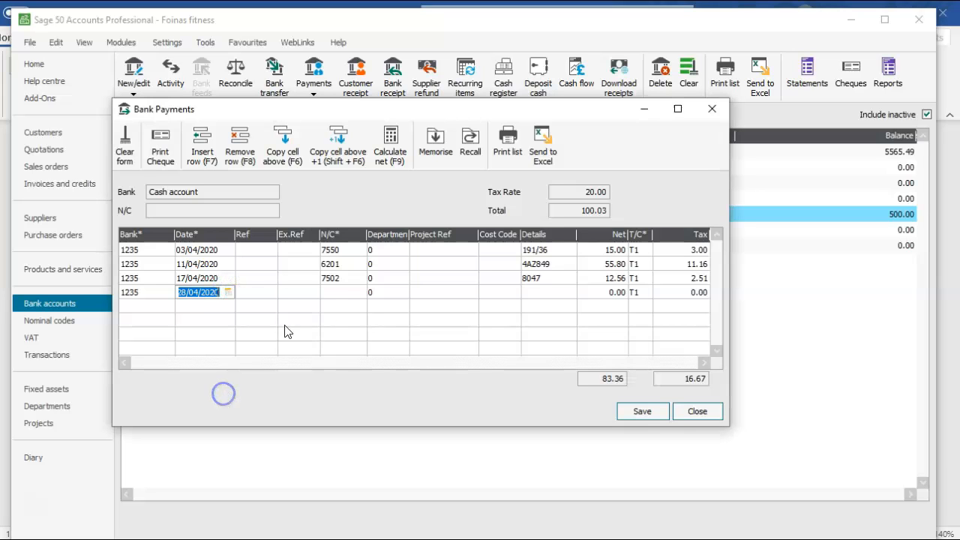
- Set the fourth payment line's nominal code to 5001 Purchases Nutrition - Plans and bars
click(341, 292)
click(360, 292)
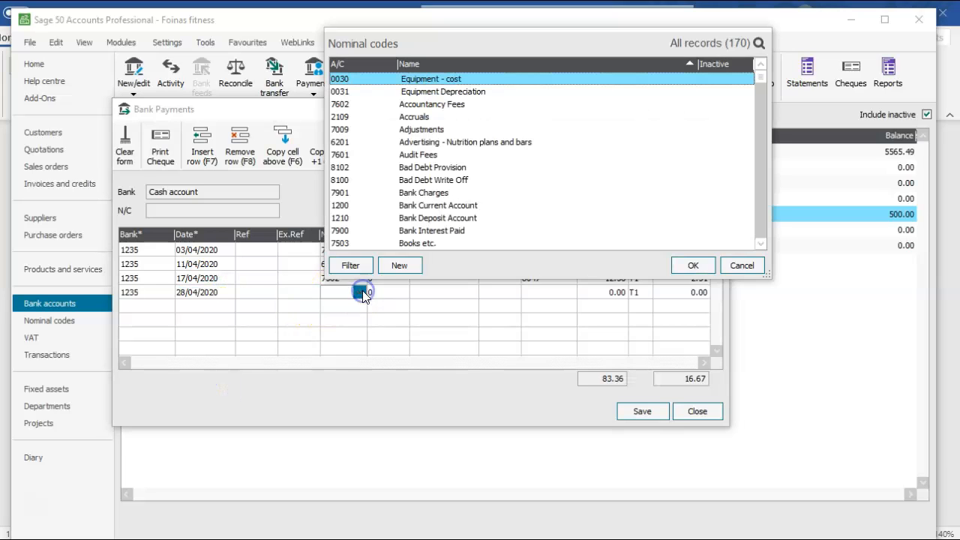
key(p)
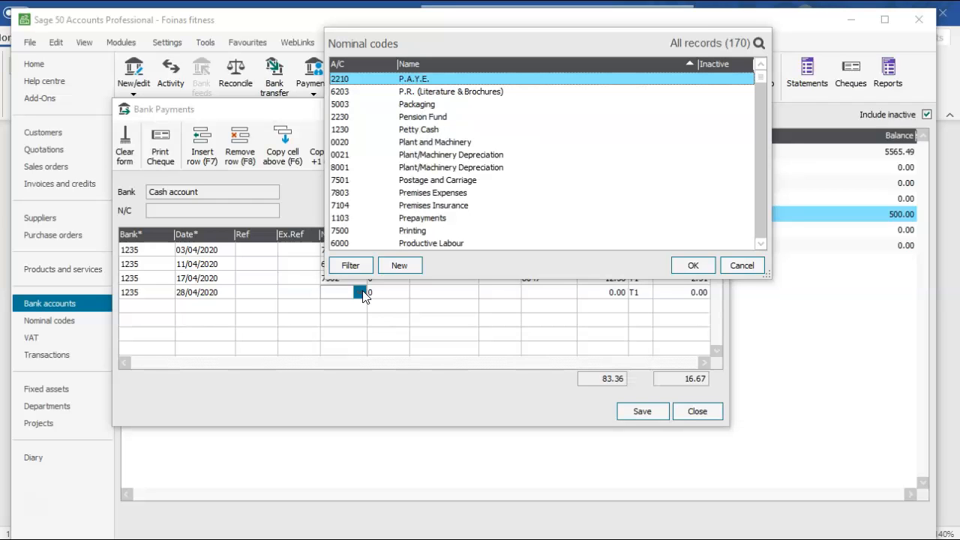
click(760, 244)
click(760, 244)
click(760, 245)
click(760, 245)
click(760, 244)
click(760, 244)
click(760, 244)
click(760, 245)
click(760, 244)
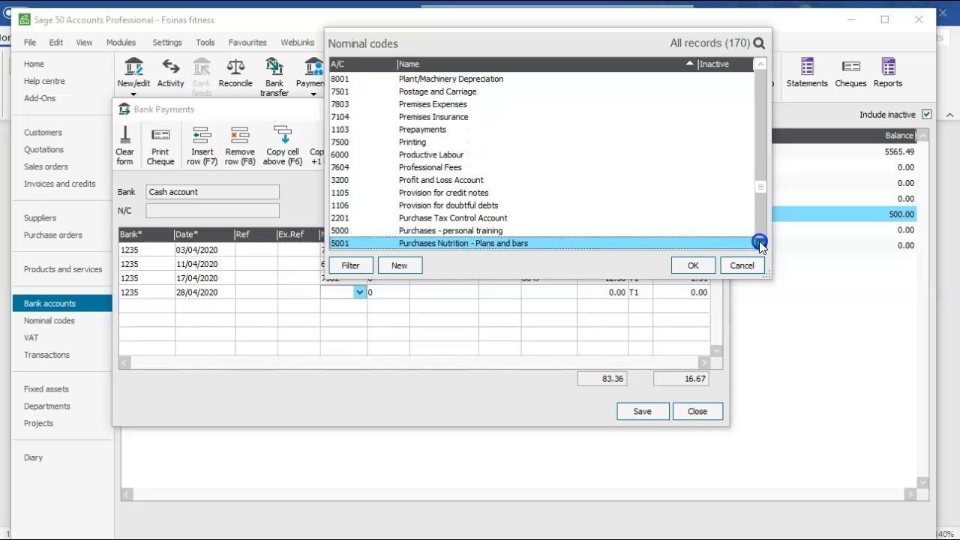
click(761, 245)
click(760, 244)
click(760, 244)
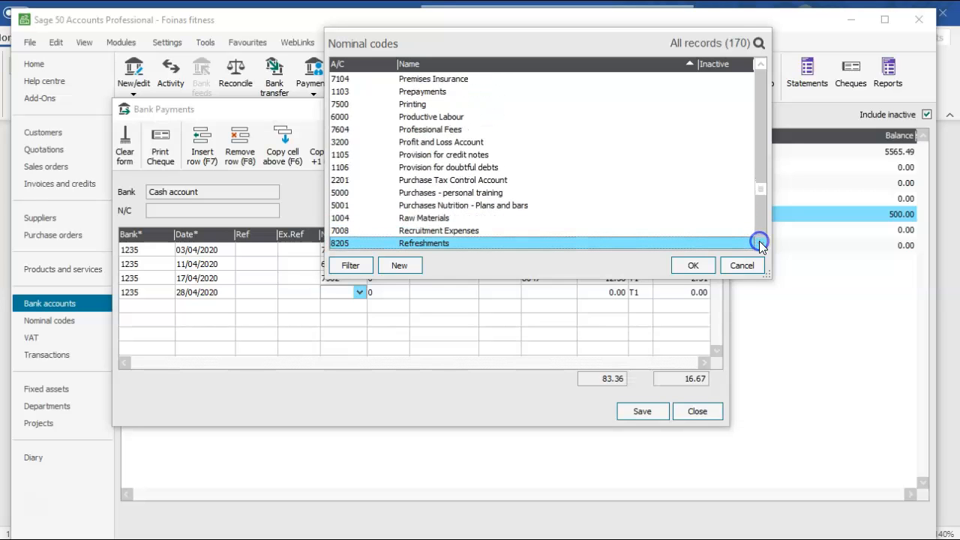
click(445, 205)
click(690, 267)
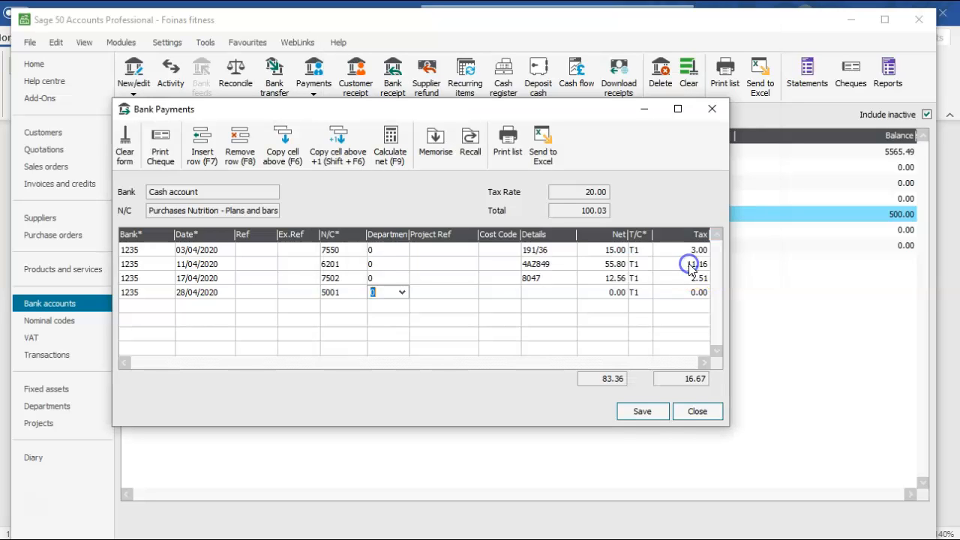
- Complete the nutrition bars payment line with invoice number 94720 as details, a net amount of 83.00 and tax code T0
click(544, 290)
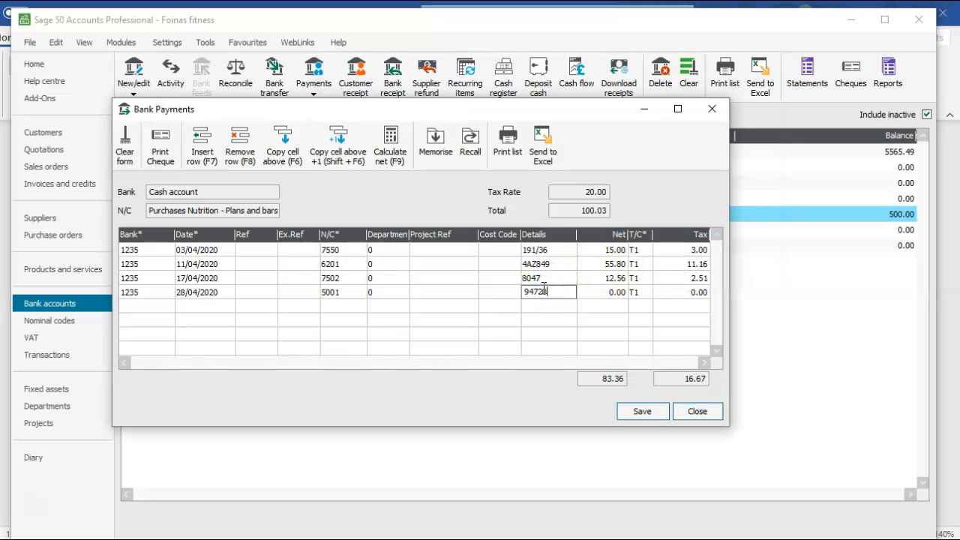
click(603, 292)
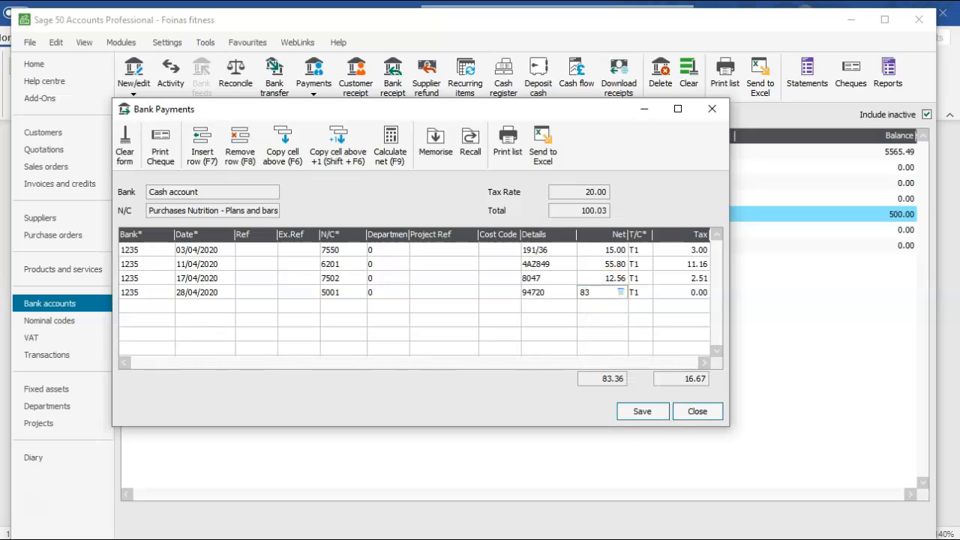
key(Tab)
click(645, 292)
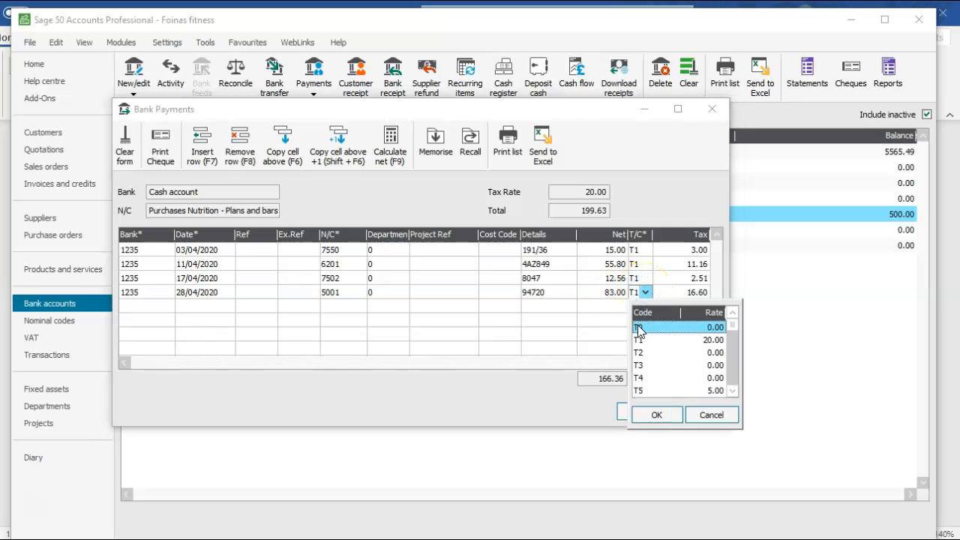
click(638, 328)
click(656, 415)
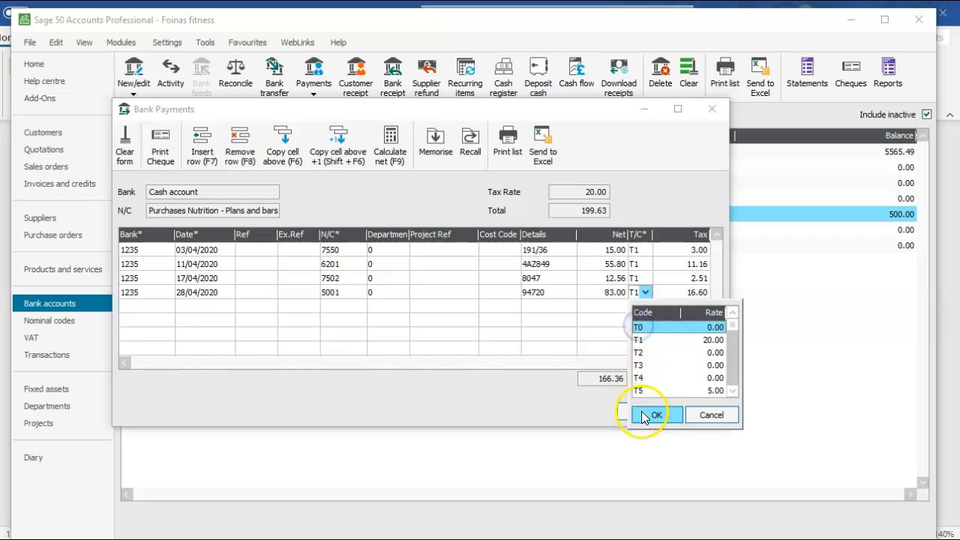
click(659, 293)
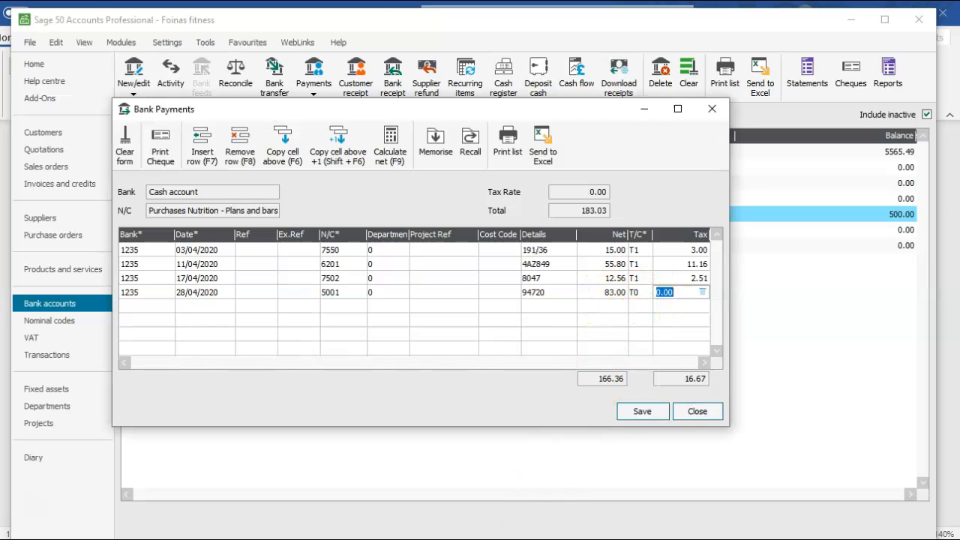
- Switch to Word, select invoice number 95927 on the PT Supplies personal training workbooks invoice, and return to the Sage 50 Bank Payments window
key(alt+Tab)
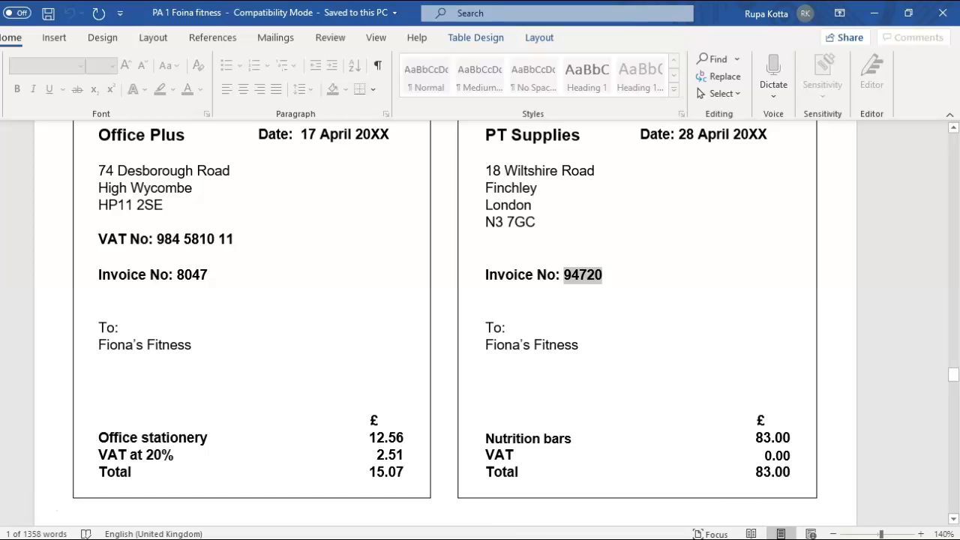
click(954, 523)
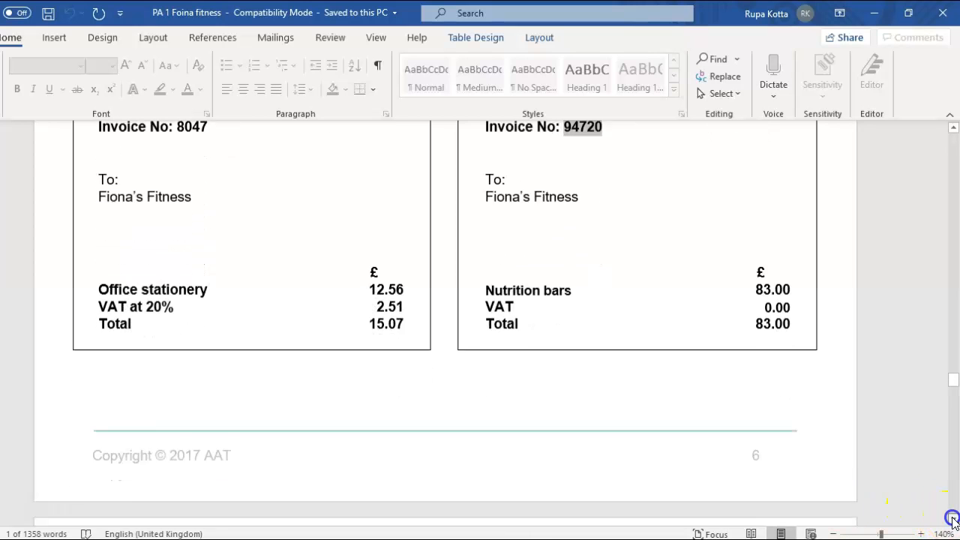
click(953, 522)
scroll(952, 518, down, 5)
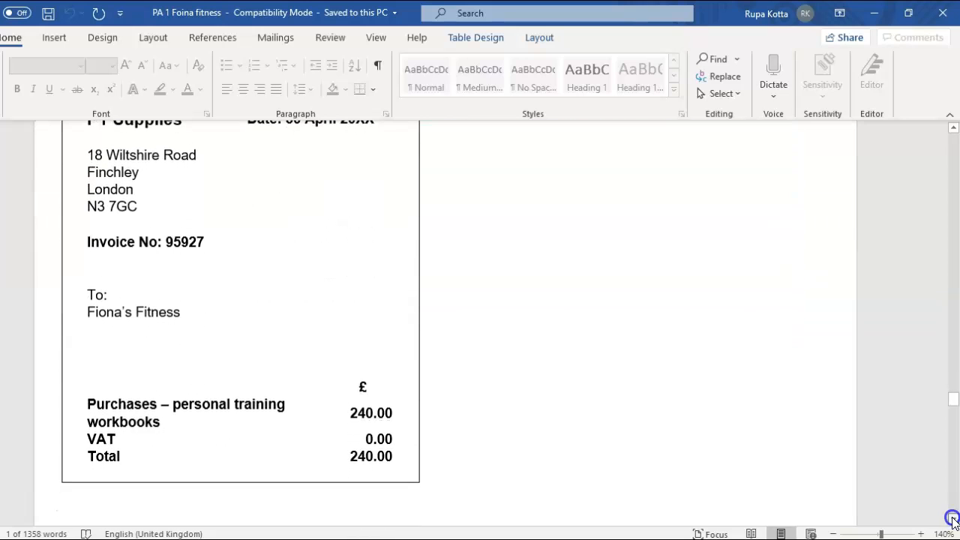
click(952, 519)
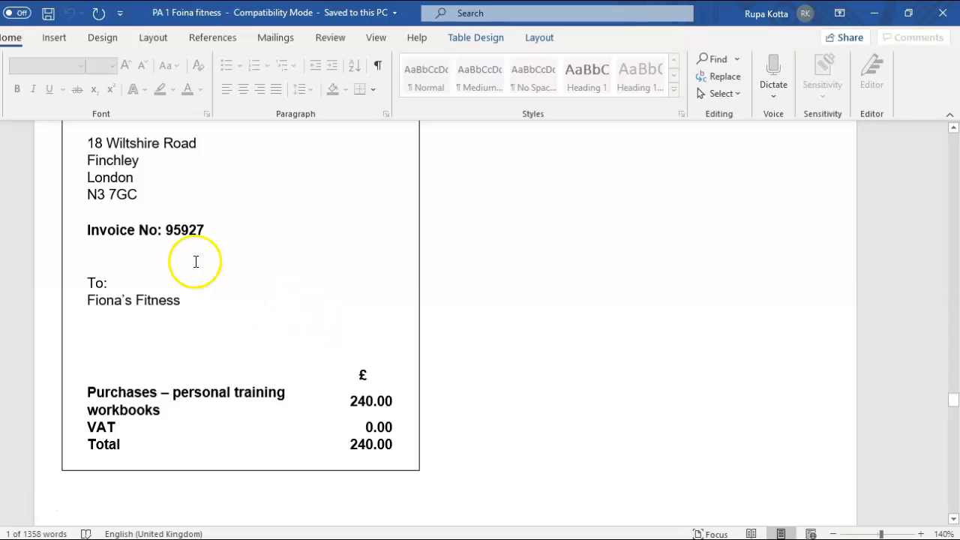
drag(164, 232, 203, 235)
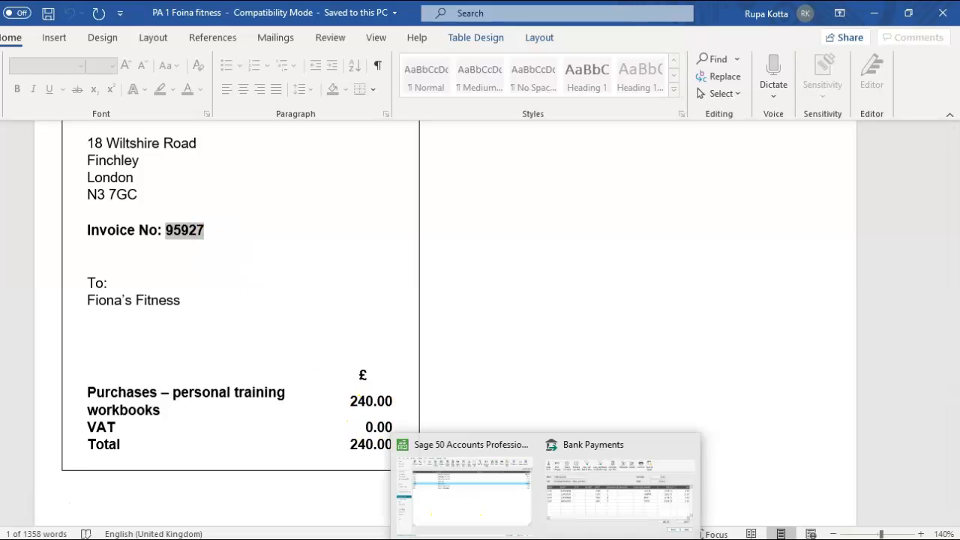
click(598, 488)
- Add a fifth payment line from the Cash account (1235), keeping the date 30/04/2020
click(168, 308)
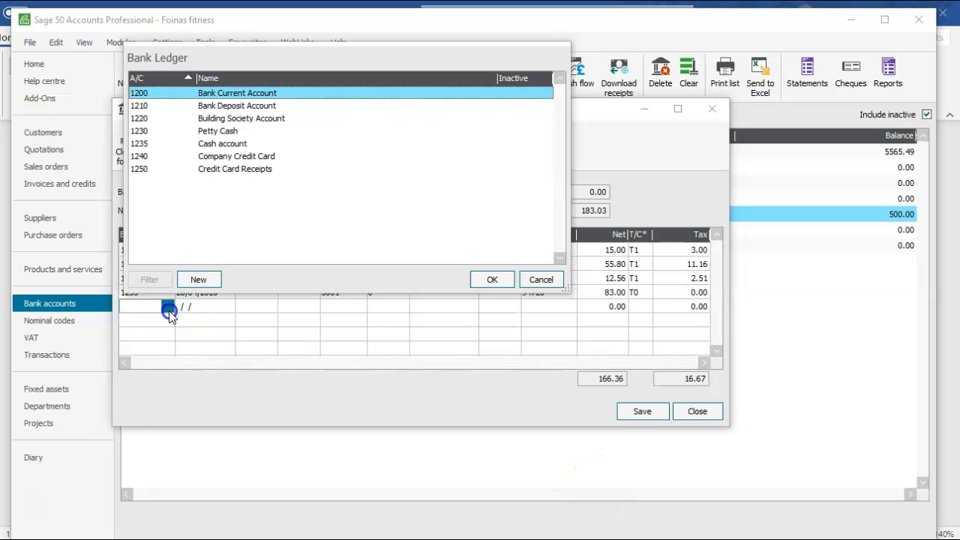
double_click(229, 144)
click(200, 303)
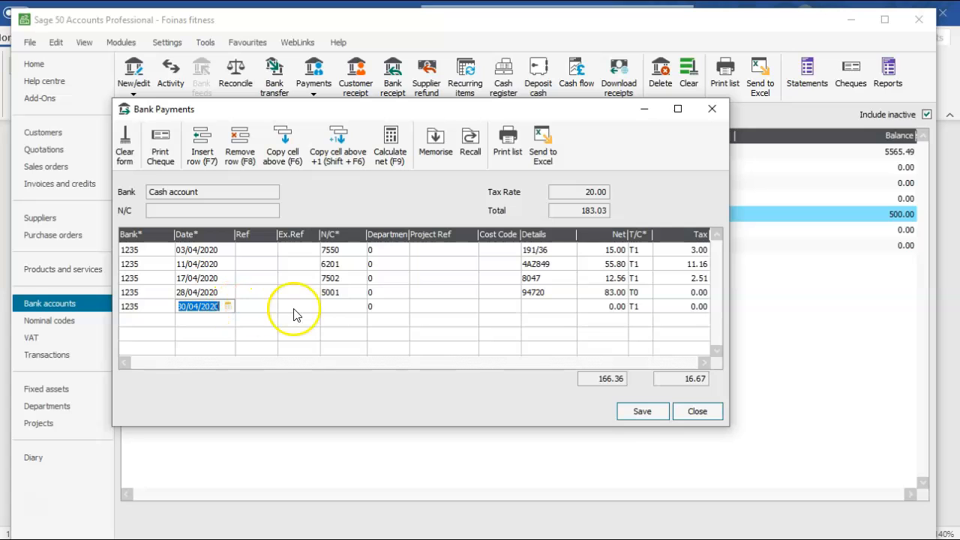
- Set the fifth payment line's nominal code to 5000 Purchases - personal training
click(332, 308)
click(359, 307)
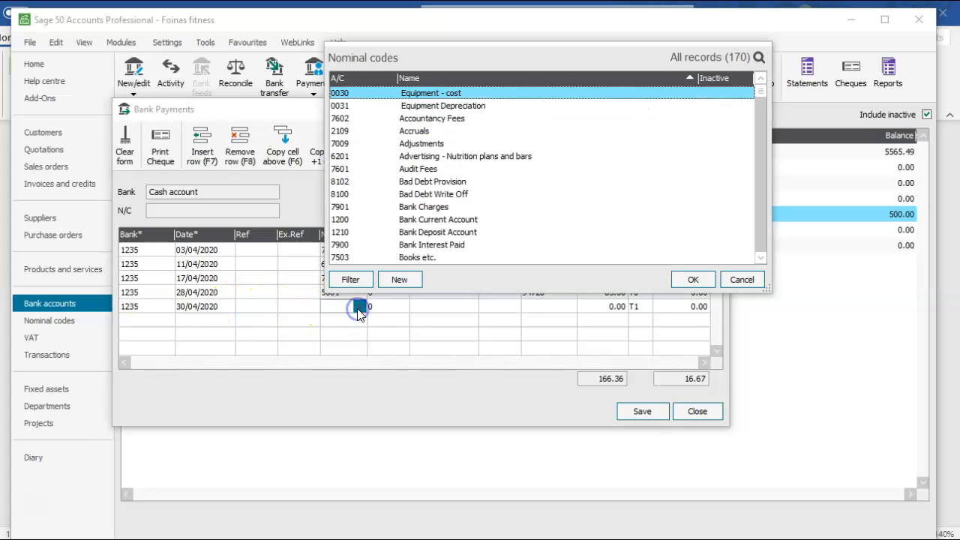
key(p)
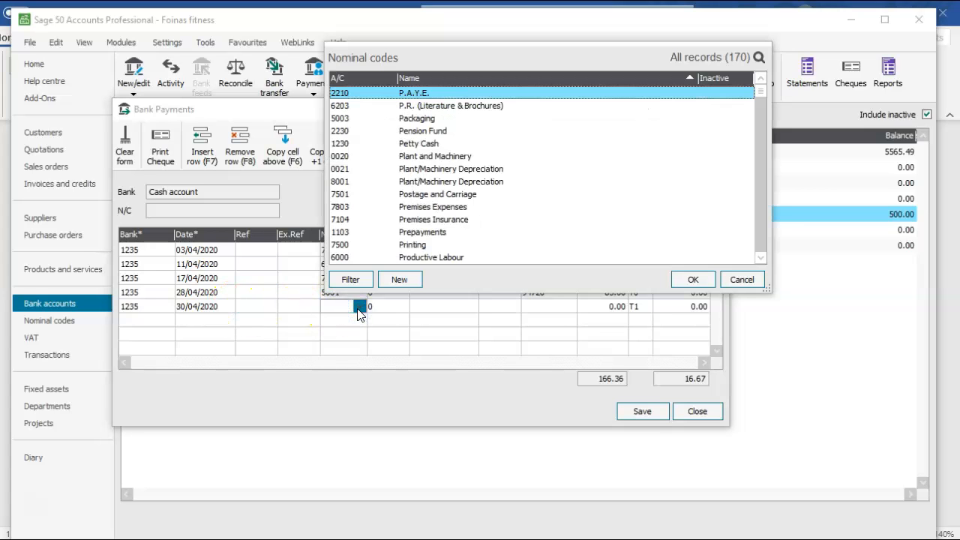
click(760, 258)
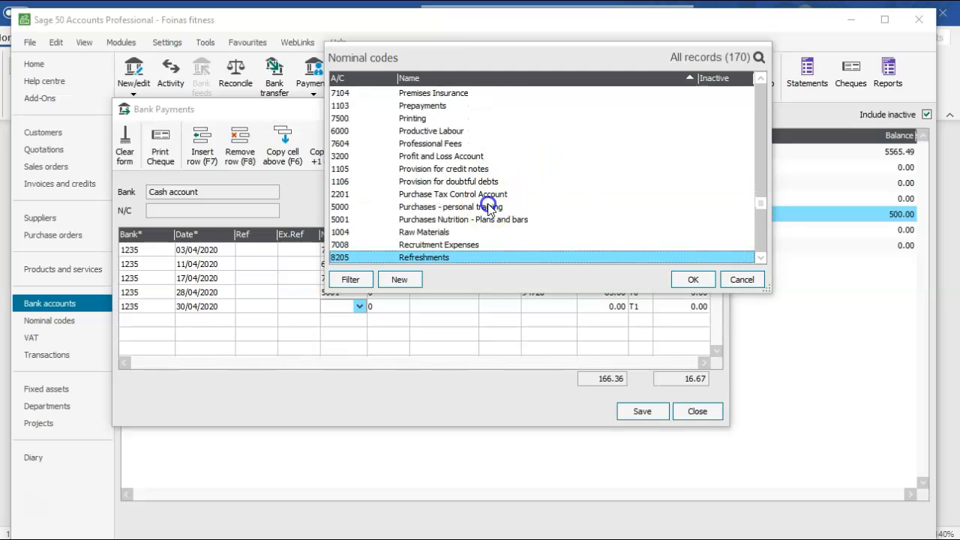
click(490, 207)
click(692, 279)
- Complete the personal training payment line with invoice number 95927 as details, a net amount of 240.00 and tax code T0
click(530, 306)
text(95927)
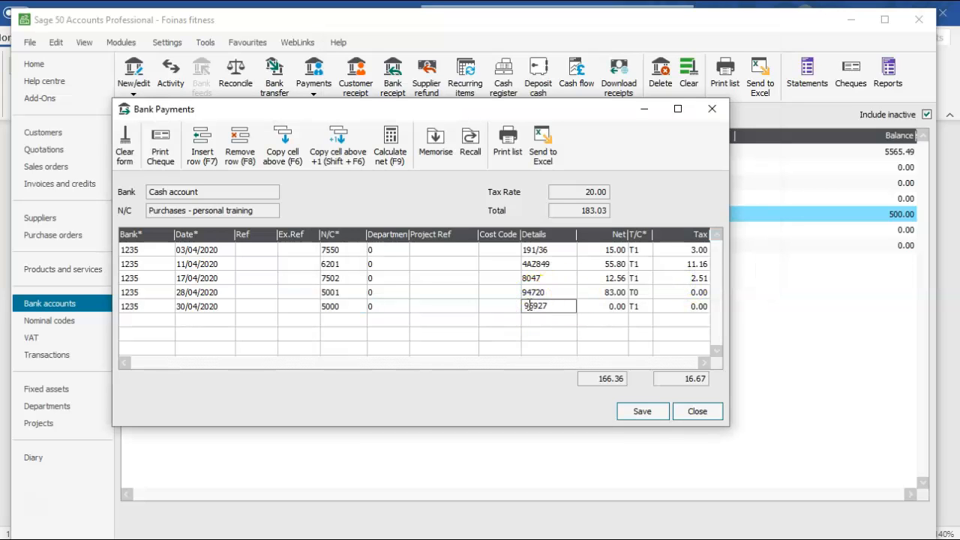
click(608, 307)
text(240)
key(Tab)
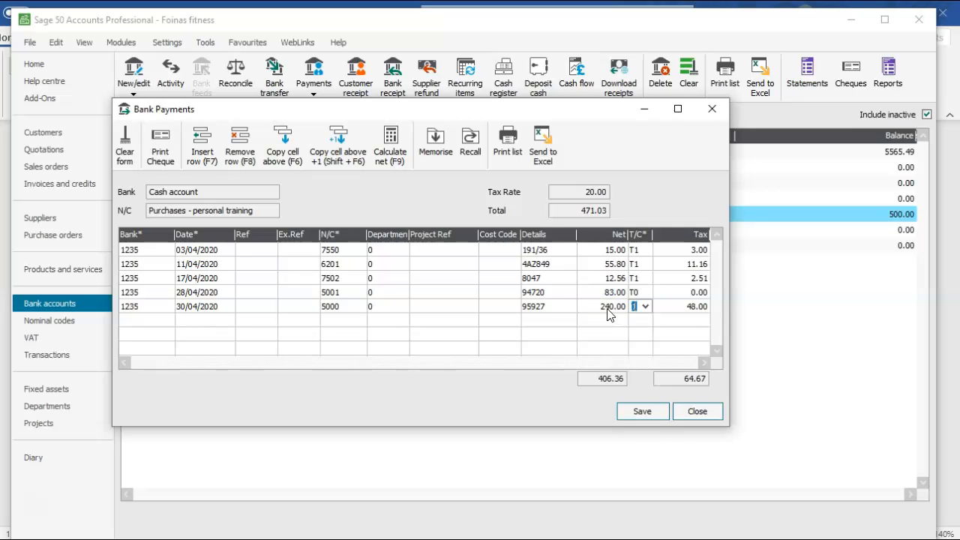
click(644, 306)
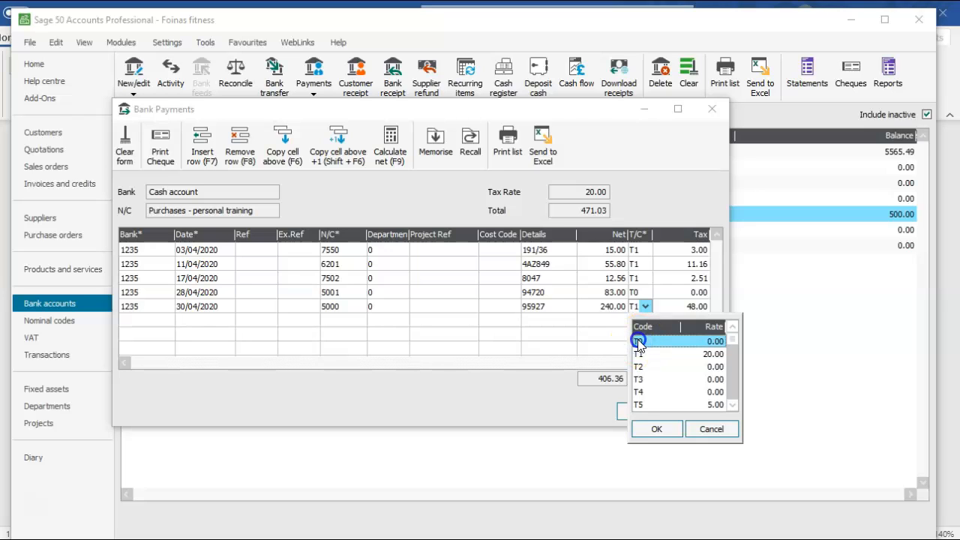
click(656, 428)
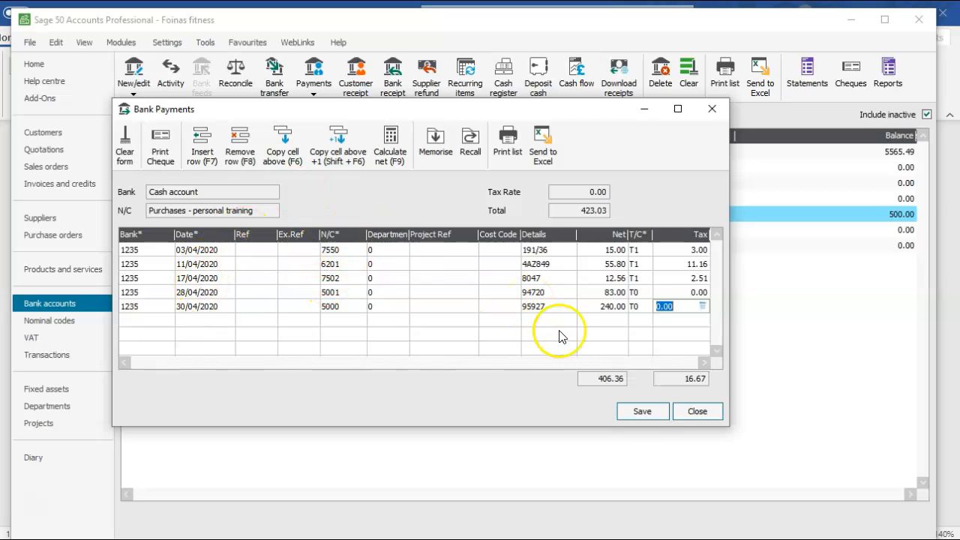
- Save the five bank payments and close the Bank Payments window
click(636, 412)
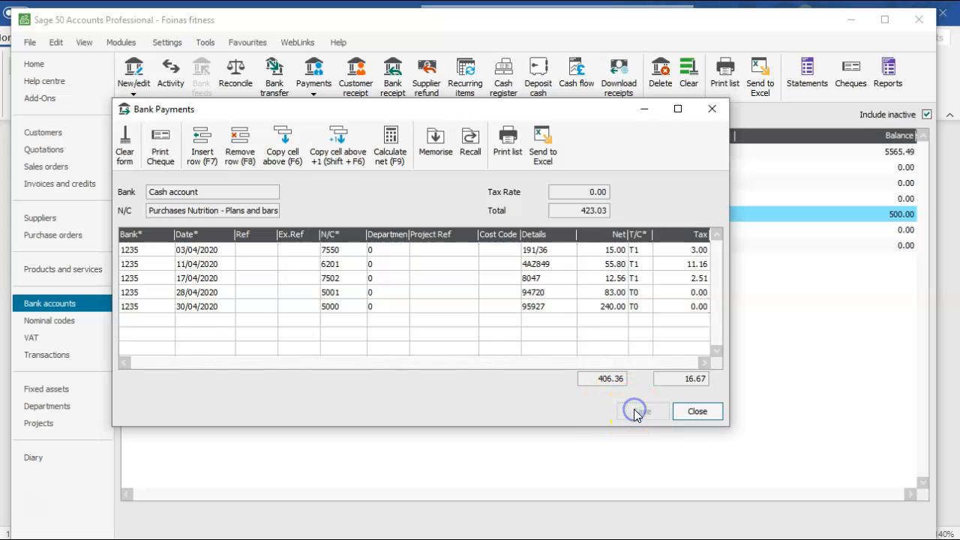
click(688, 417)
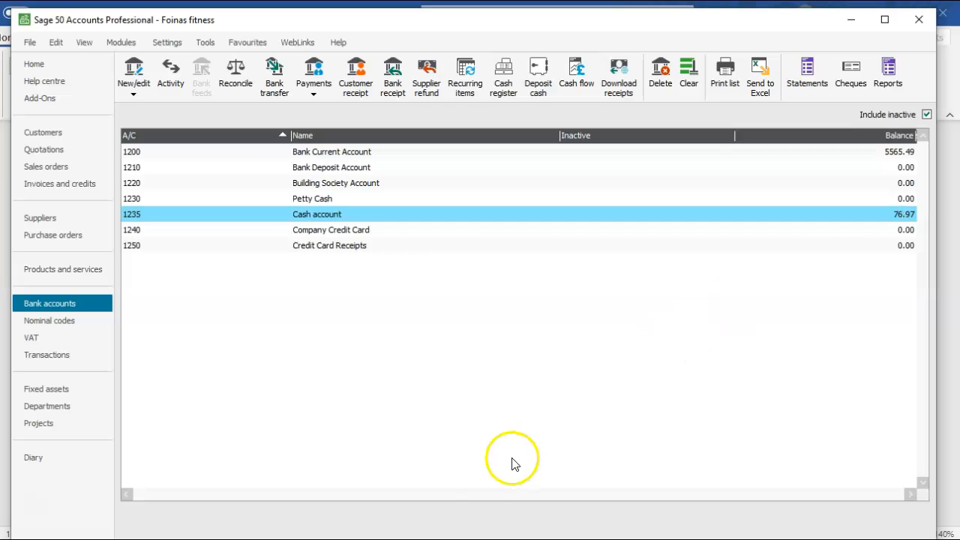
mouse_move(436, 539)
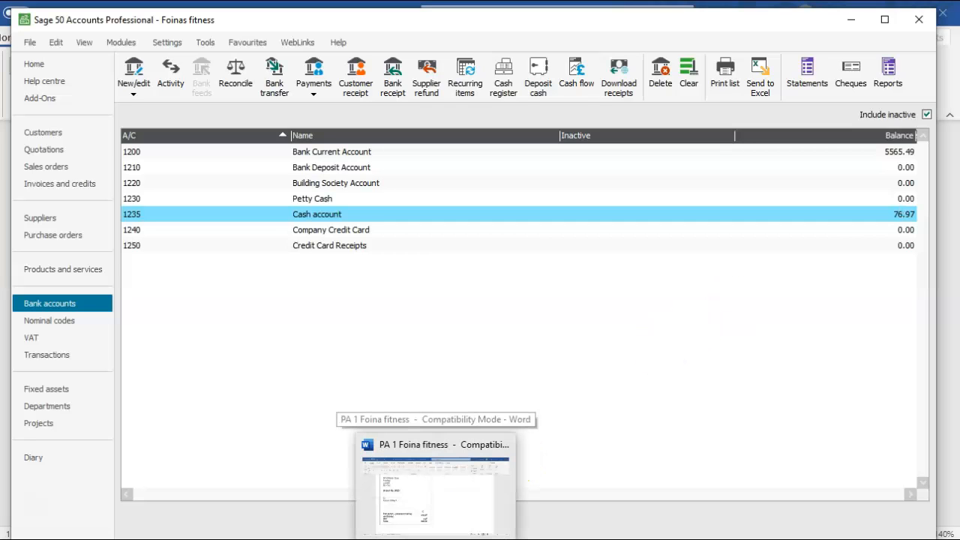